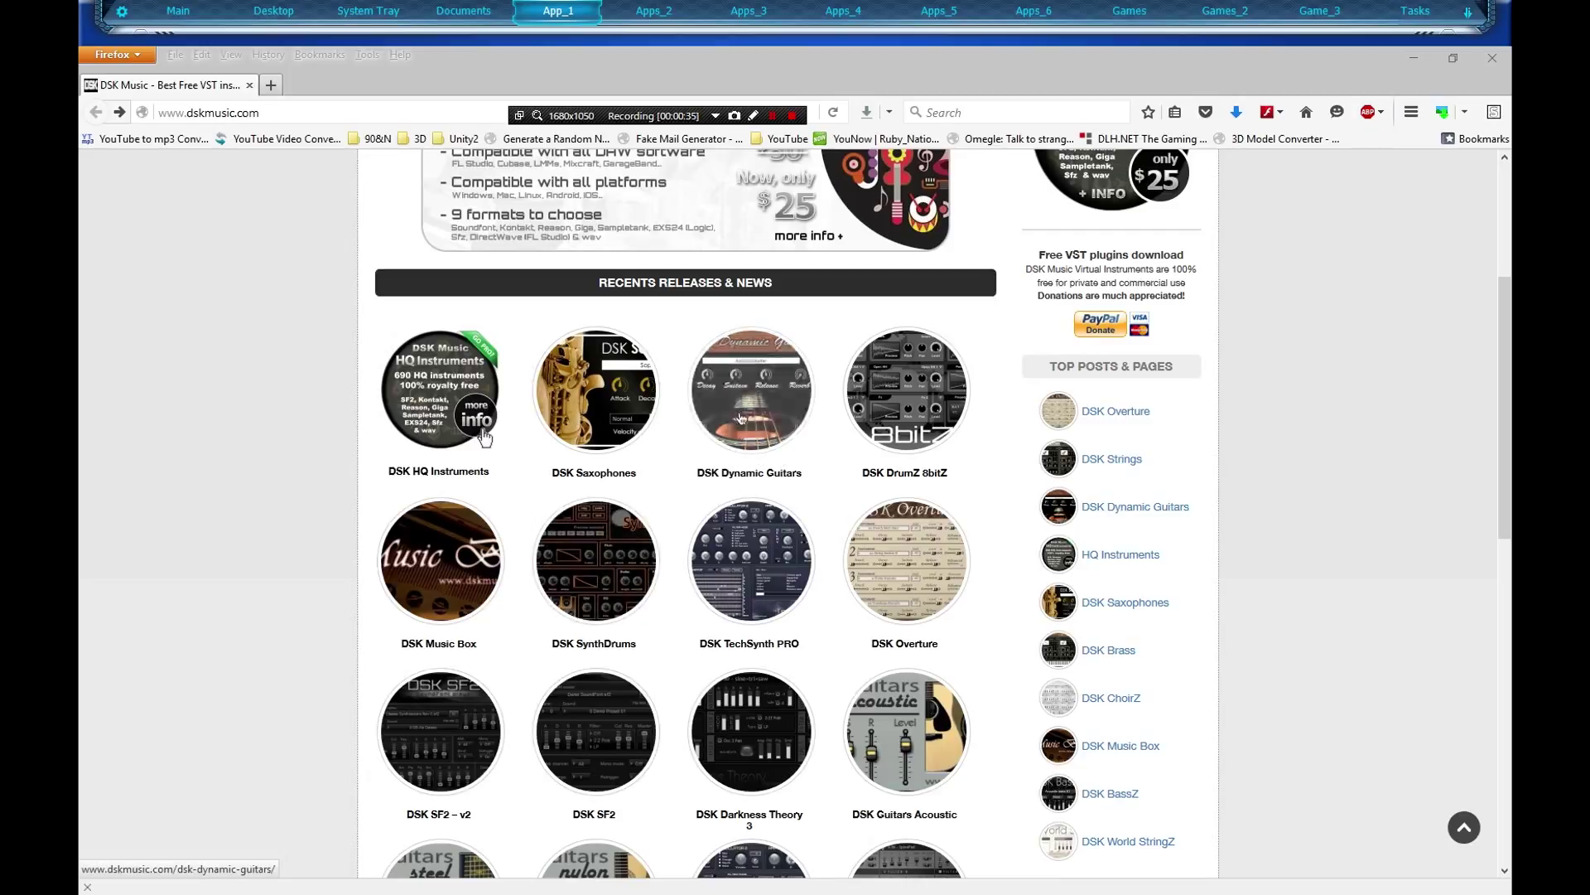
Bring up the link options for the DSK Dynamic Guitars release thumbnail
{"action": "right_click", "coordinate": [742, 386]}
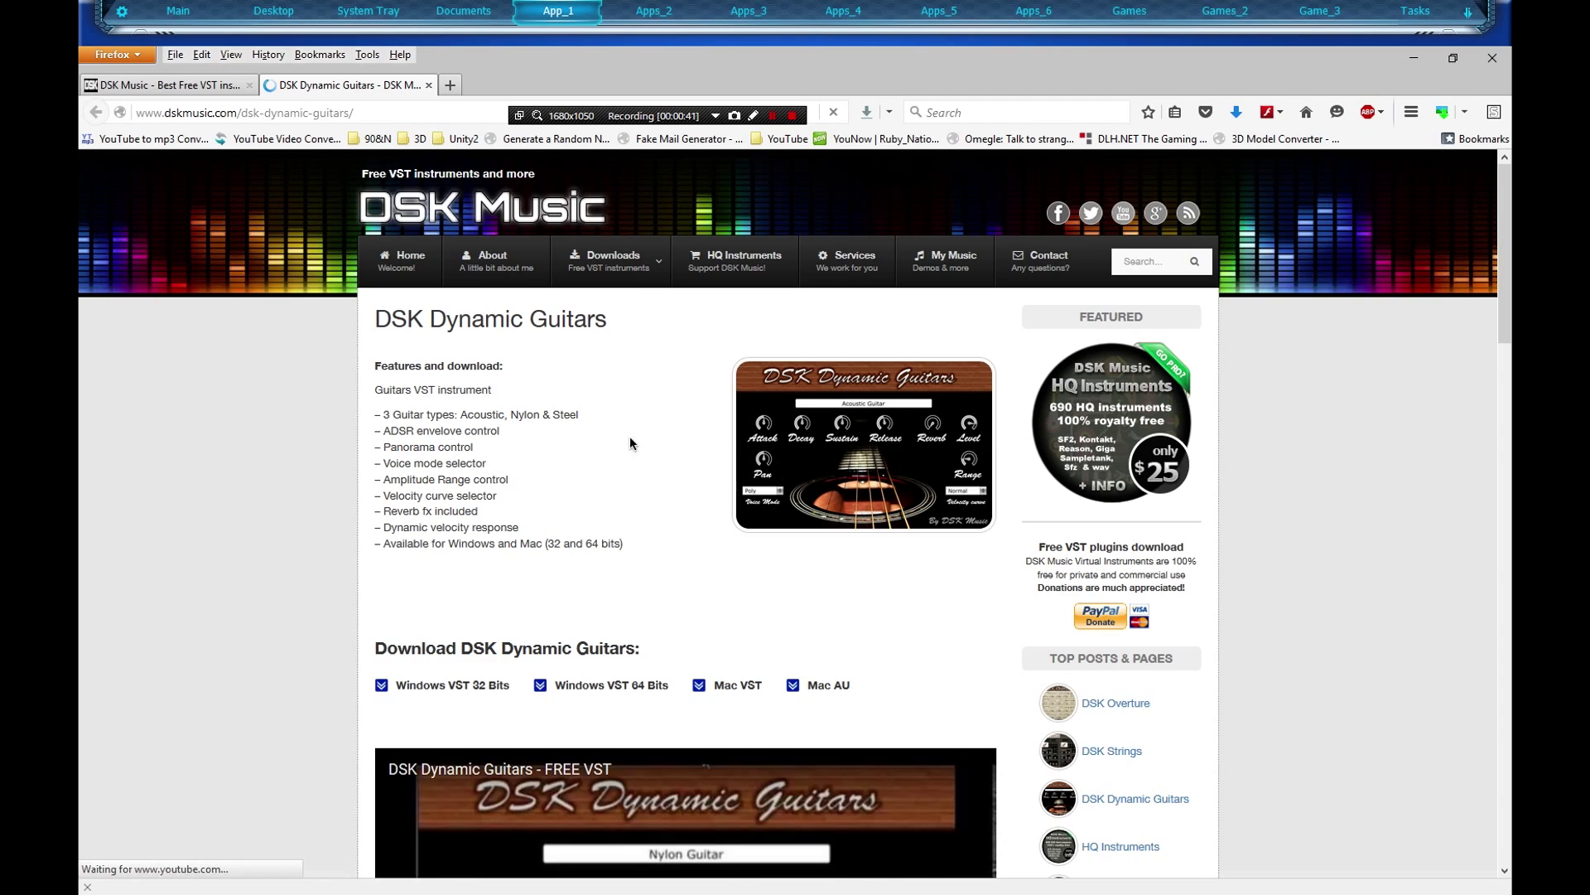
Browse the DSK Dynamic Guitars page and start the Windows VST 64 Bits download
{"action": "scroll", "coordinate": [646, 443], "scroll_direction": "down", "scroll_amount": 2}
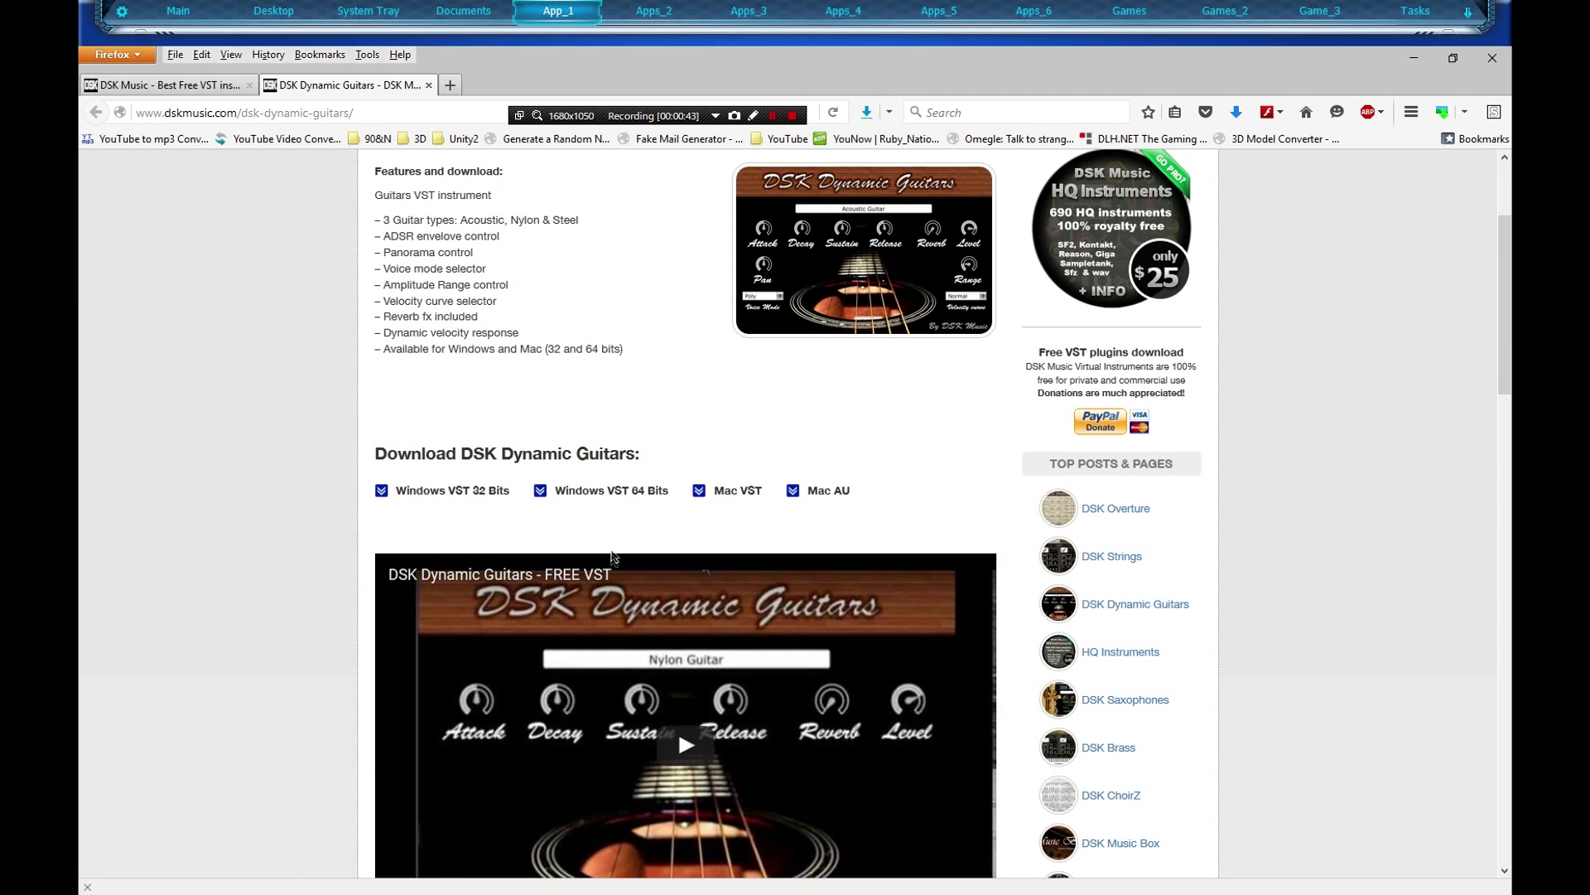
{"action": "scroll", "coordinate": [410, 448], "scroll_direction": "down", "scroll_amount": 2}
{"action": "scroll", "coordinate": [606, 610], "scroll_direction": "up", "scroll_amount": 4}
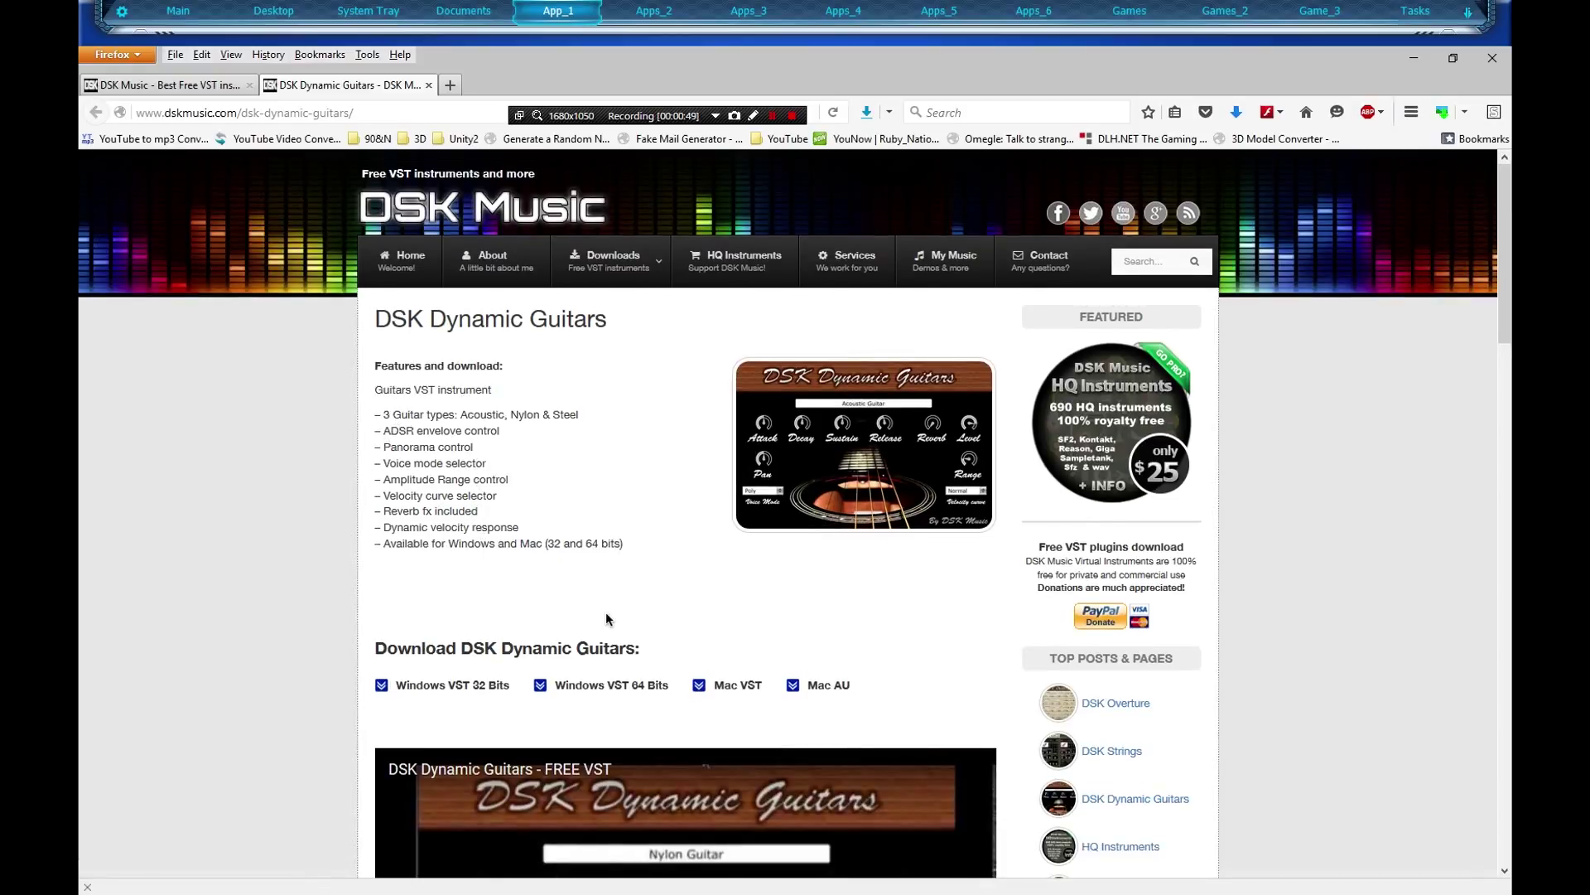
{"action": "left_click", "coordinate": [596, 687]}
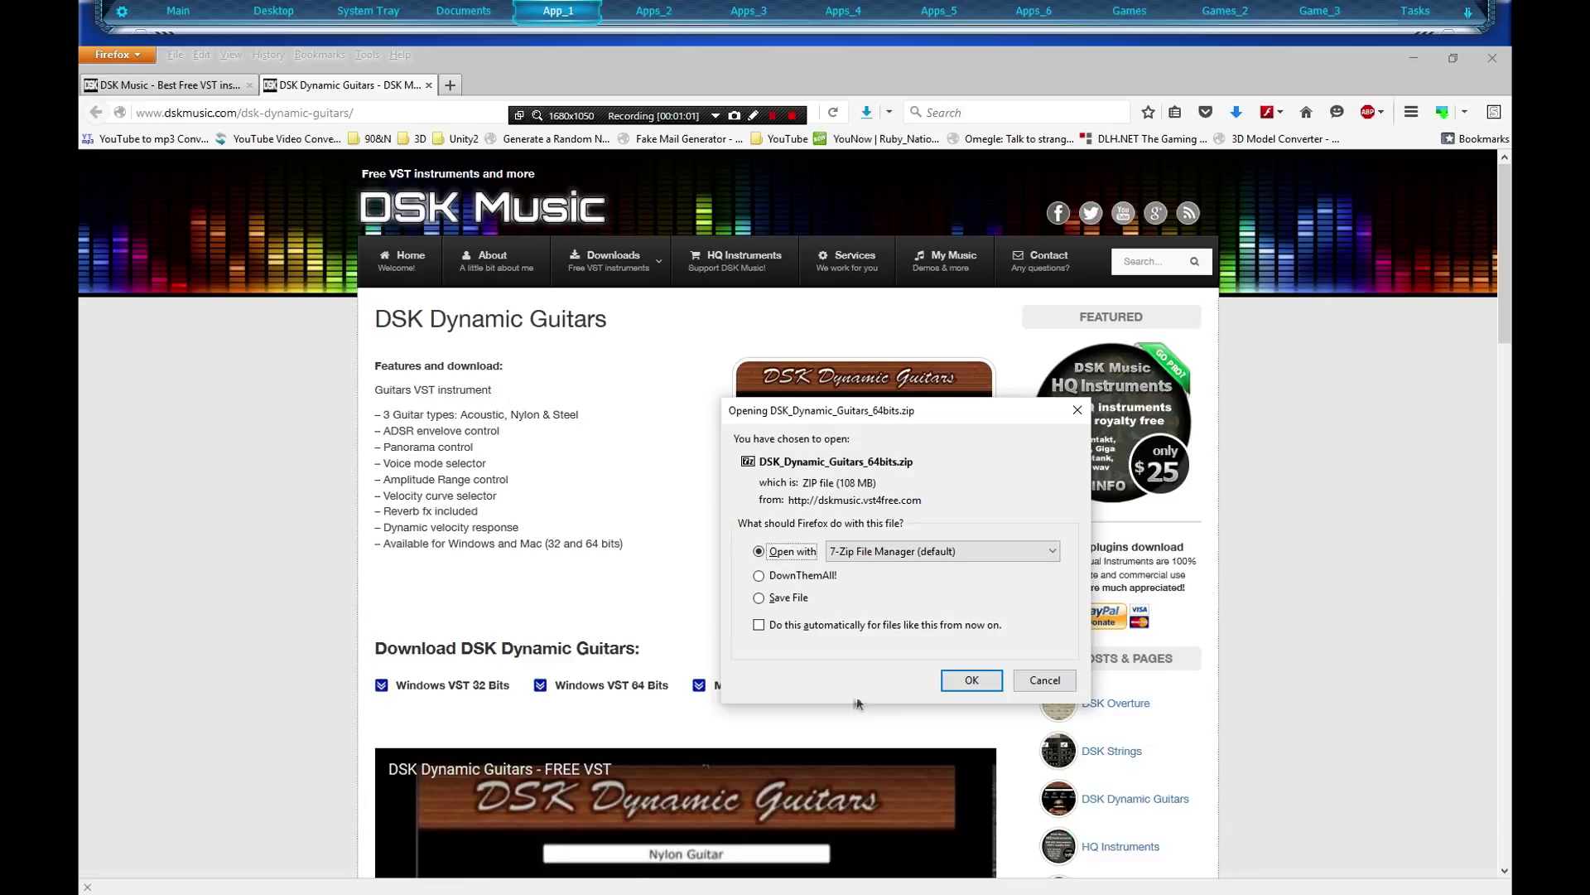
Confirm opening DSK_Dynamic_Guitars_64bits.zip with 7-Zip File Manager
{"action": "left_click", "coordinate": [971, 681]}
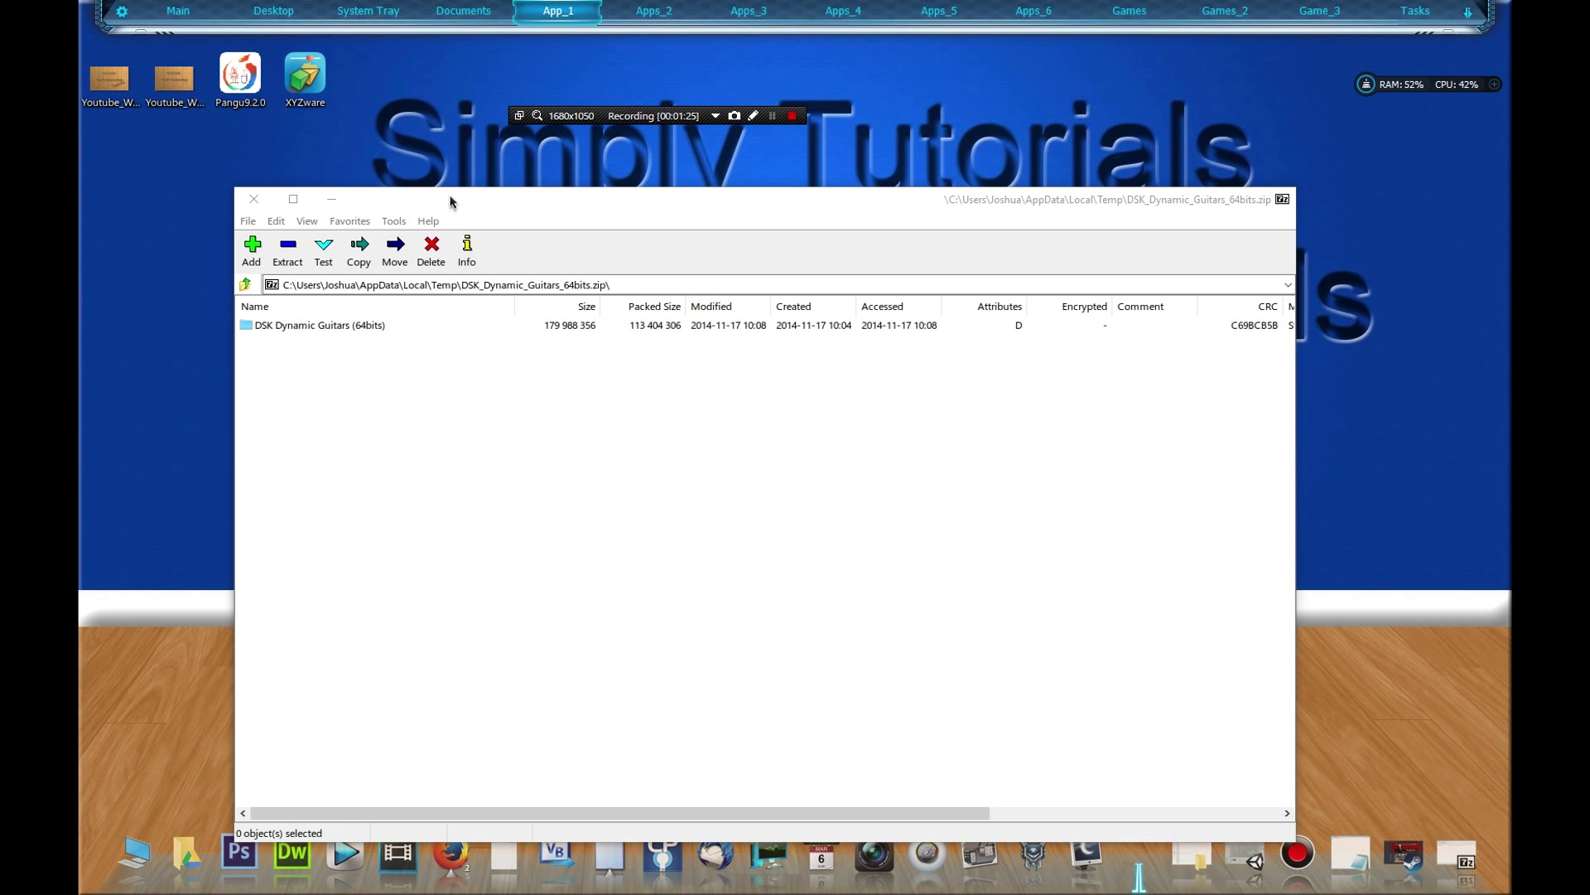
Move the 7-Zip window aside and bring up File Explorer at This PC
{"action": "left_click_drag", "start_coordinate": [457, 207], "coordinate": [614, 181]}
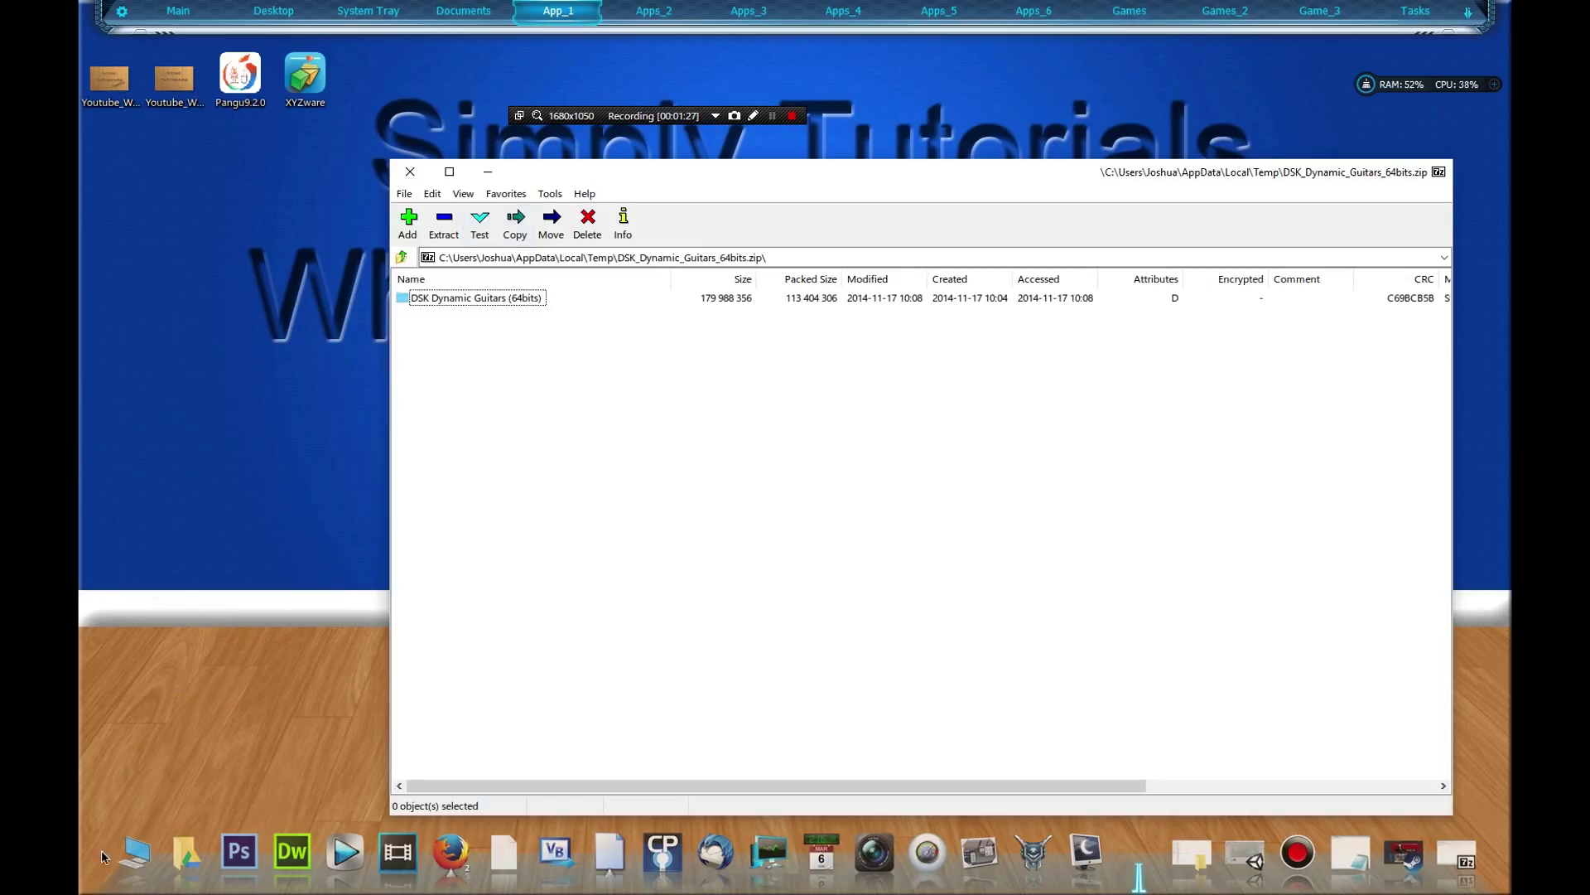
{"action": "left_click", "coordinate": [124, 865]}
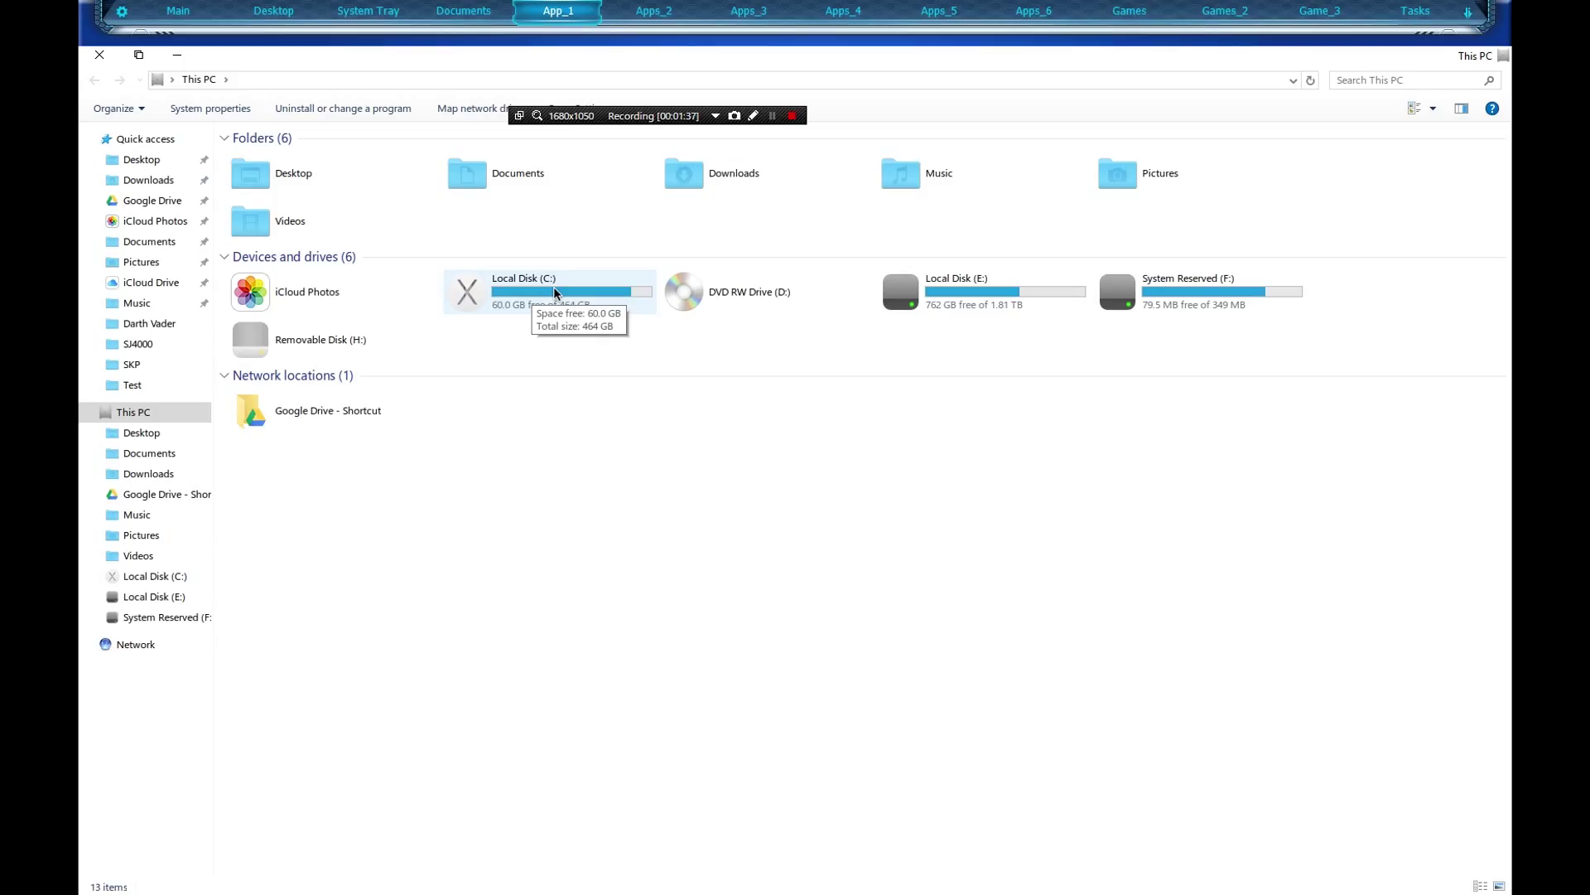
Go to C:\Program Files (x86)\Image-Line\FL Studio 11\Plugins\VST and restore the window to a smaller size
{"action": "double_click", "coordinate": [554, 291]}
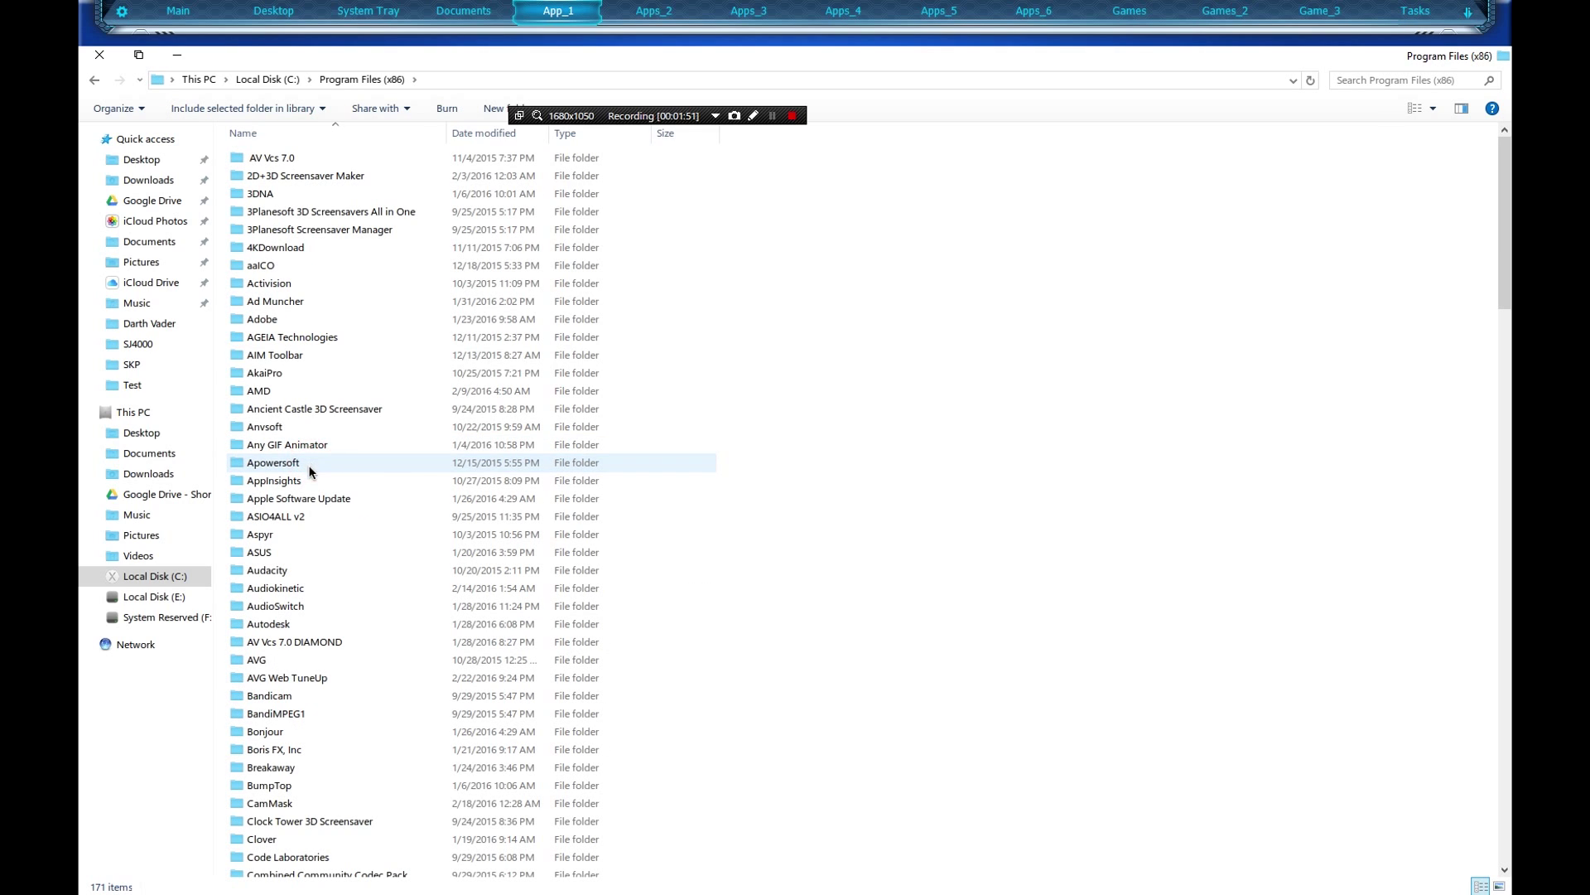
{"action": "left_click", "coordinate": [298, 340]}
{"action": "key", "text": "i"}
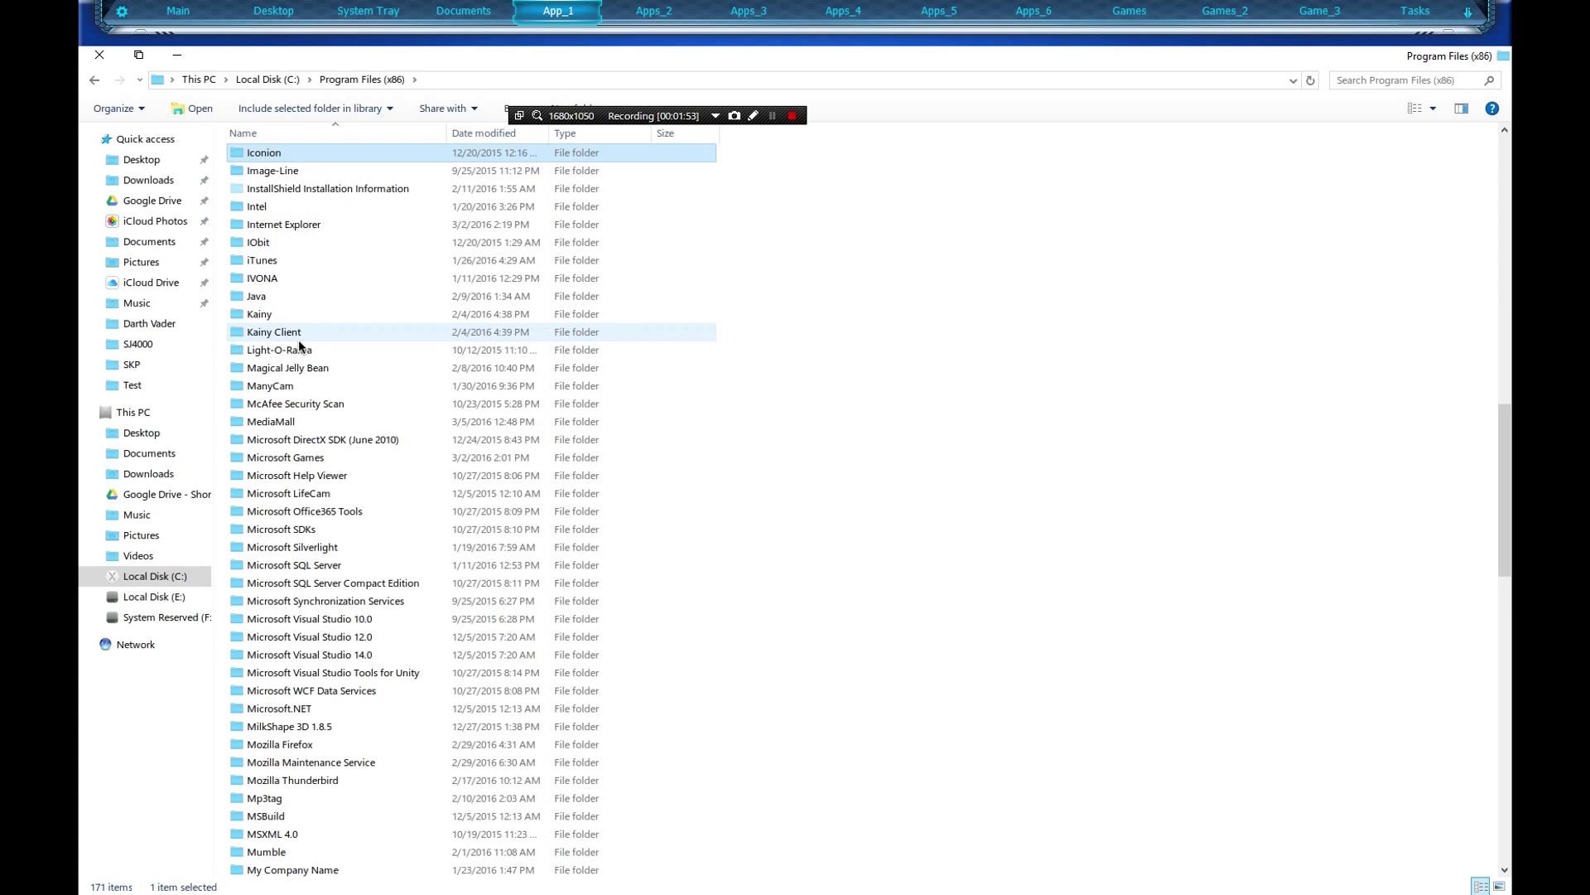
{"action": "double_click", "coordinate": [290, 171]}
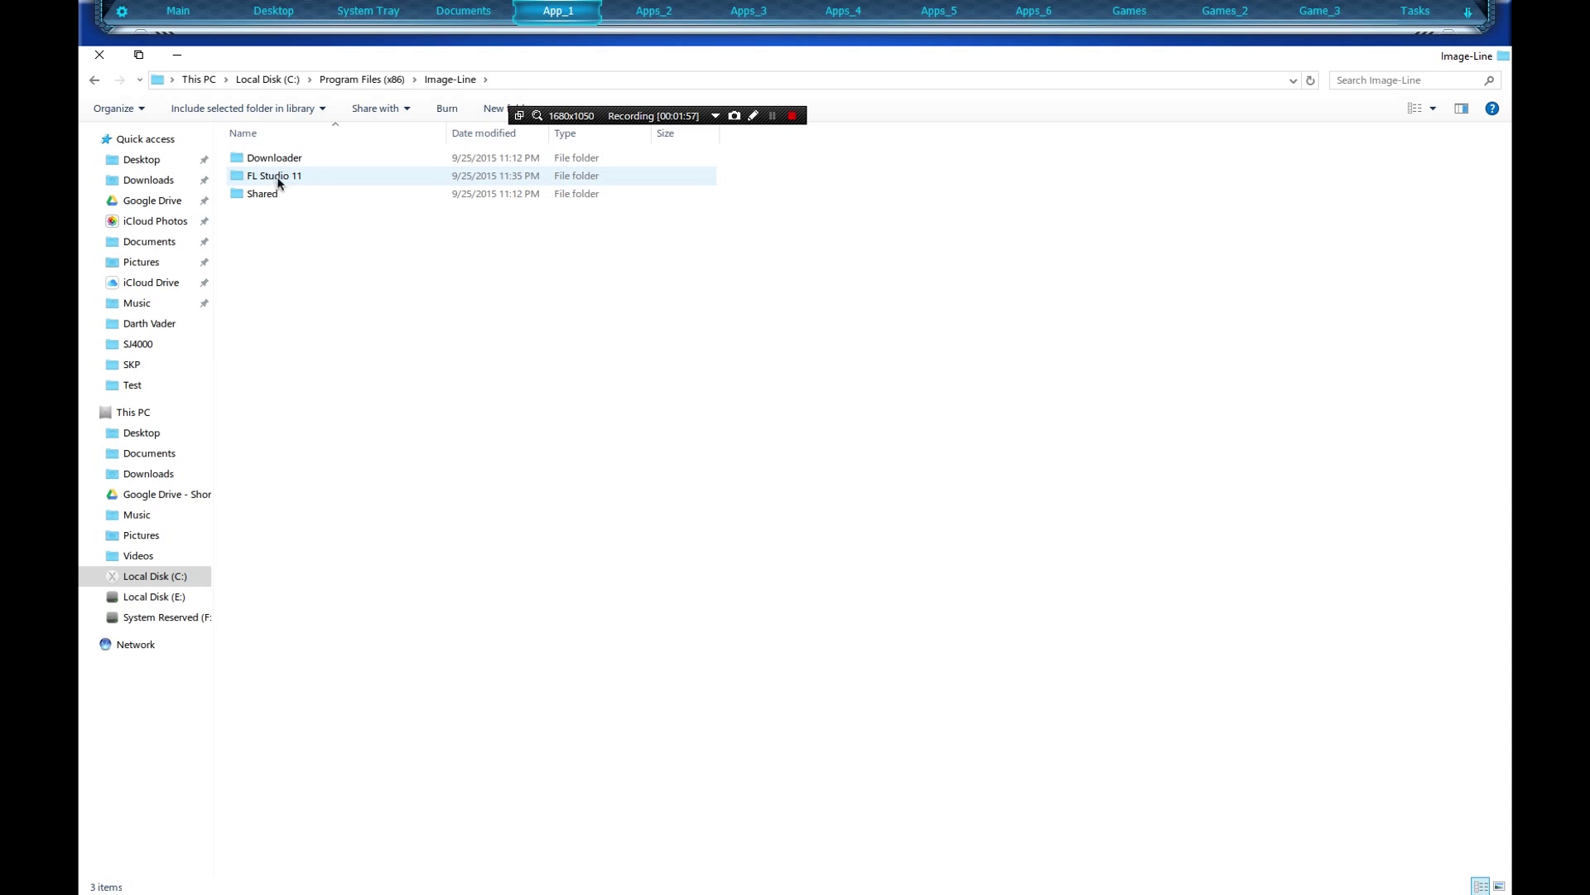
{"action": "double_click", "coordinate": [275, 174]}
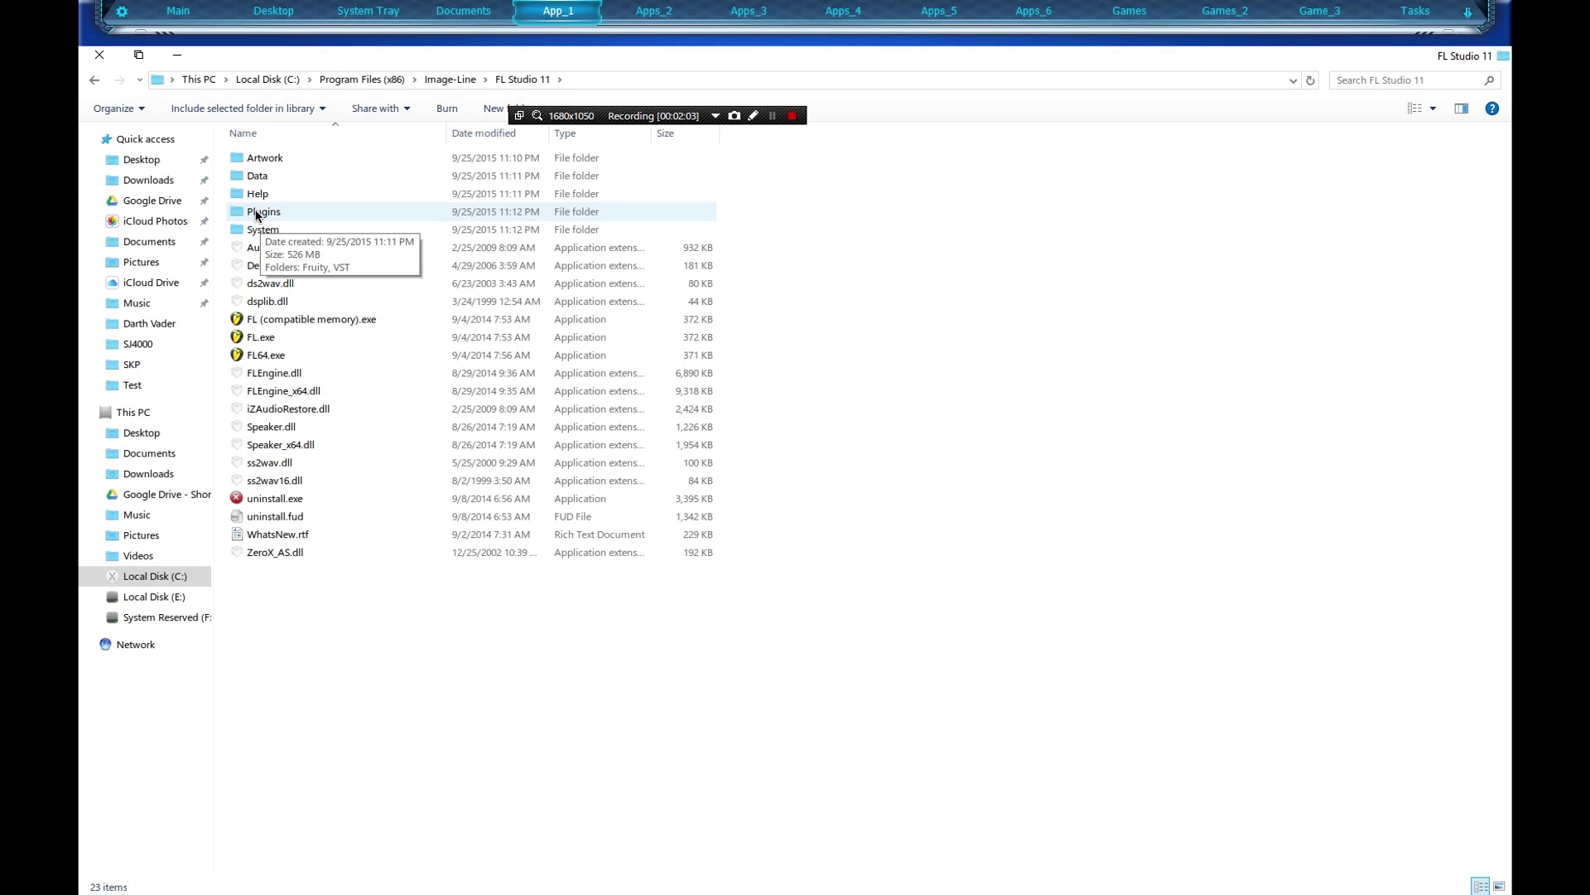
{"action": "double_click", "coordinate": [257, 212]}
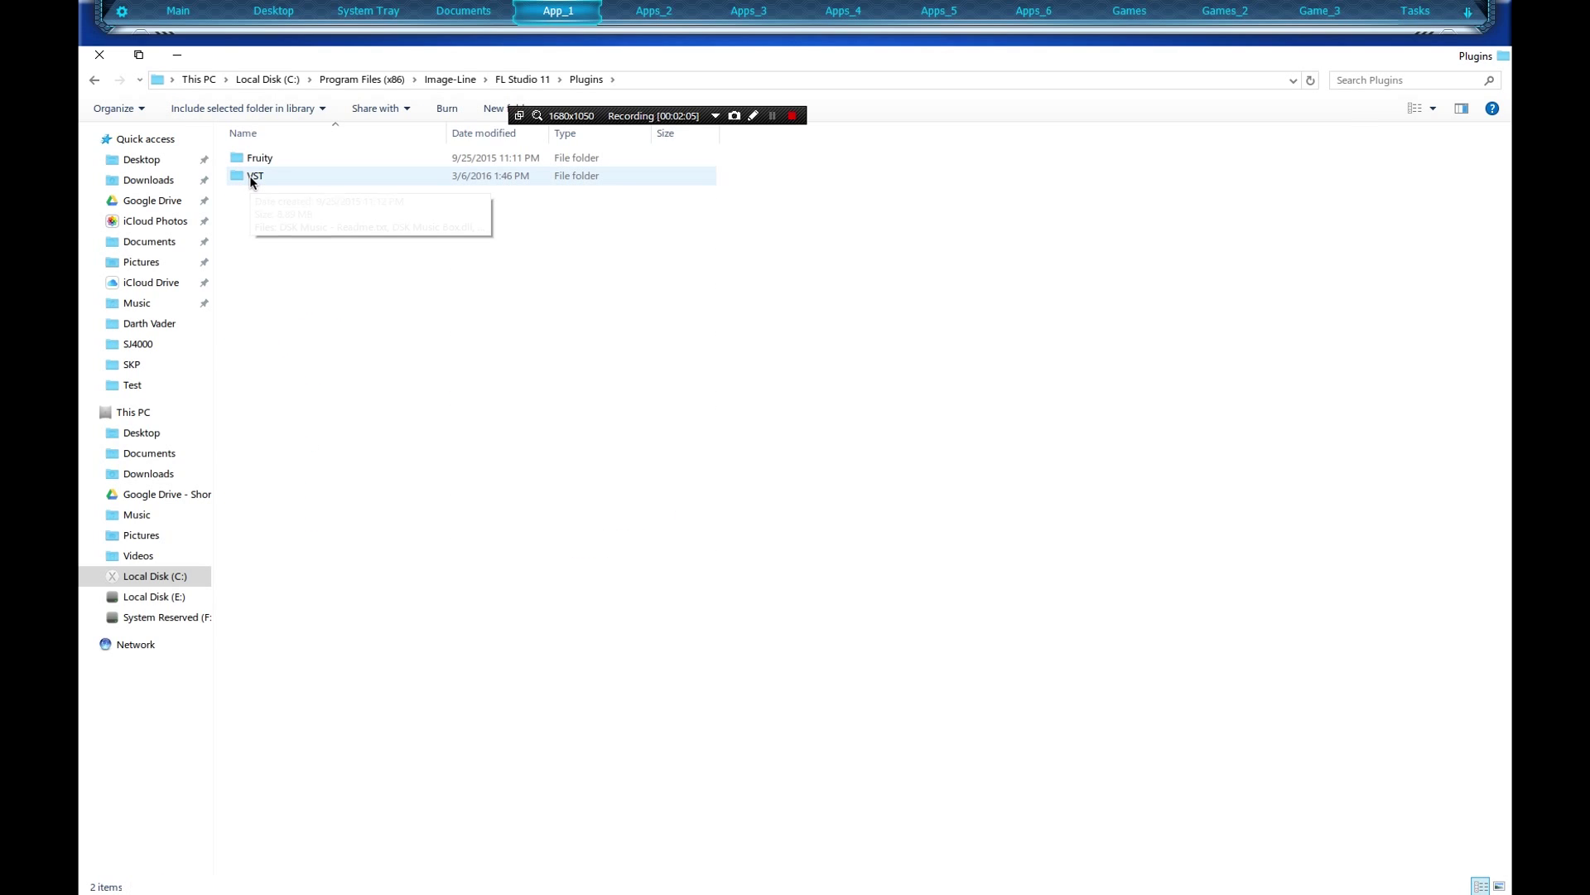
{"action": "double_click", "coordinate": [252, 176]}
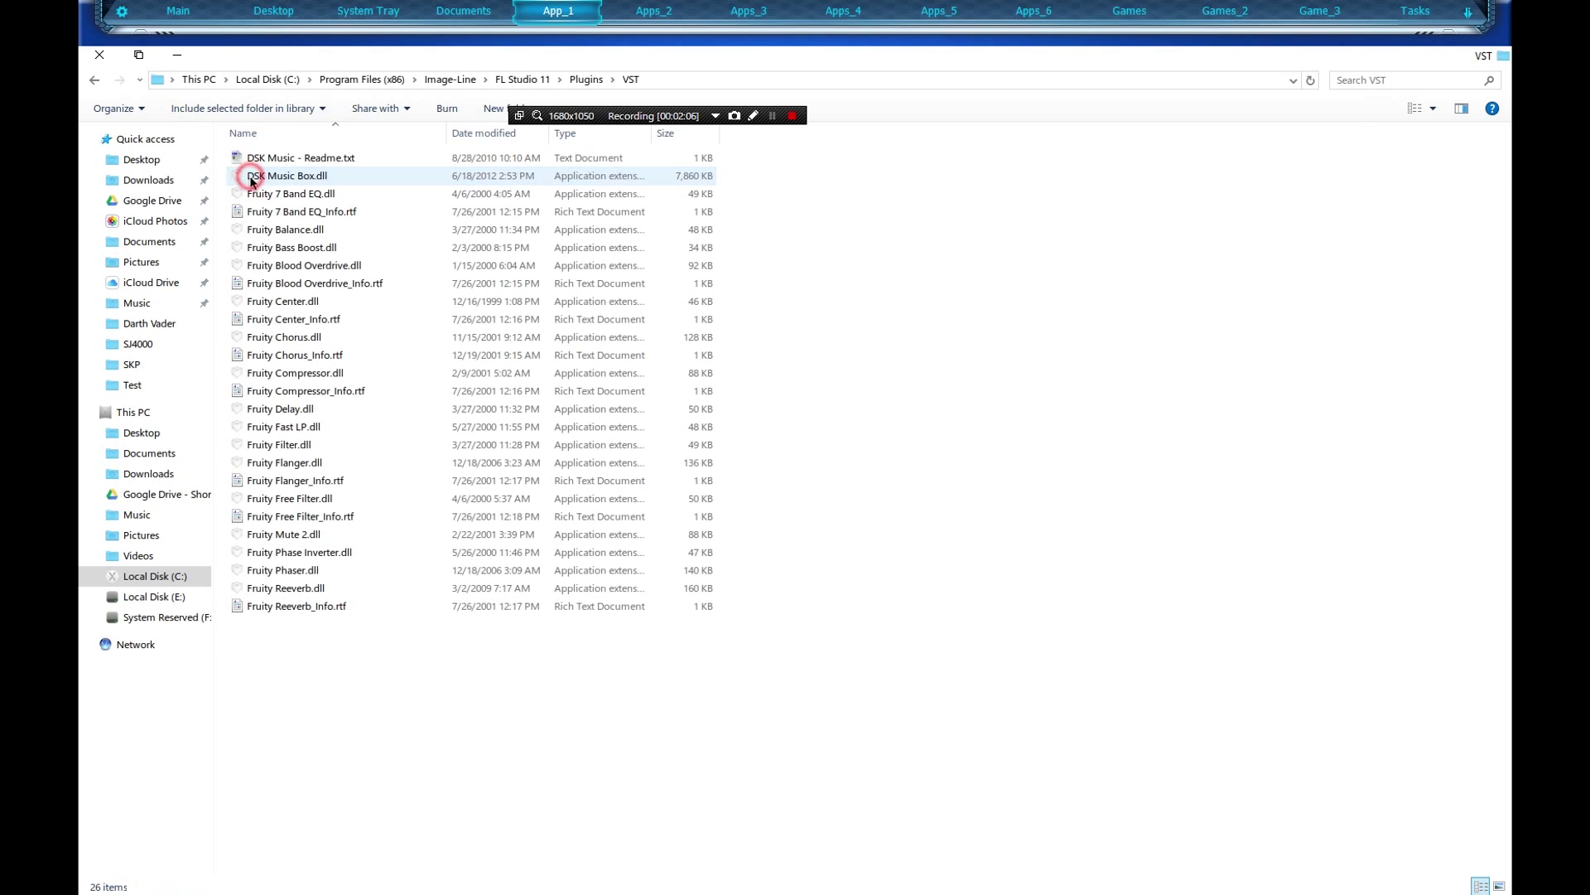
{"action": "double_click", "coordinate": [480, 57]}
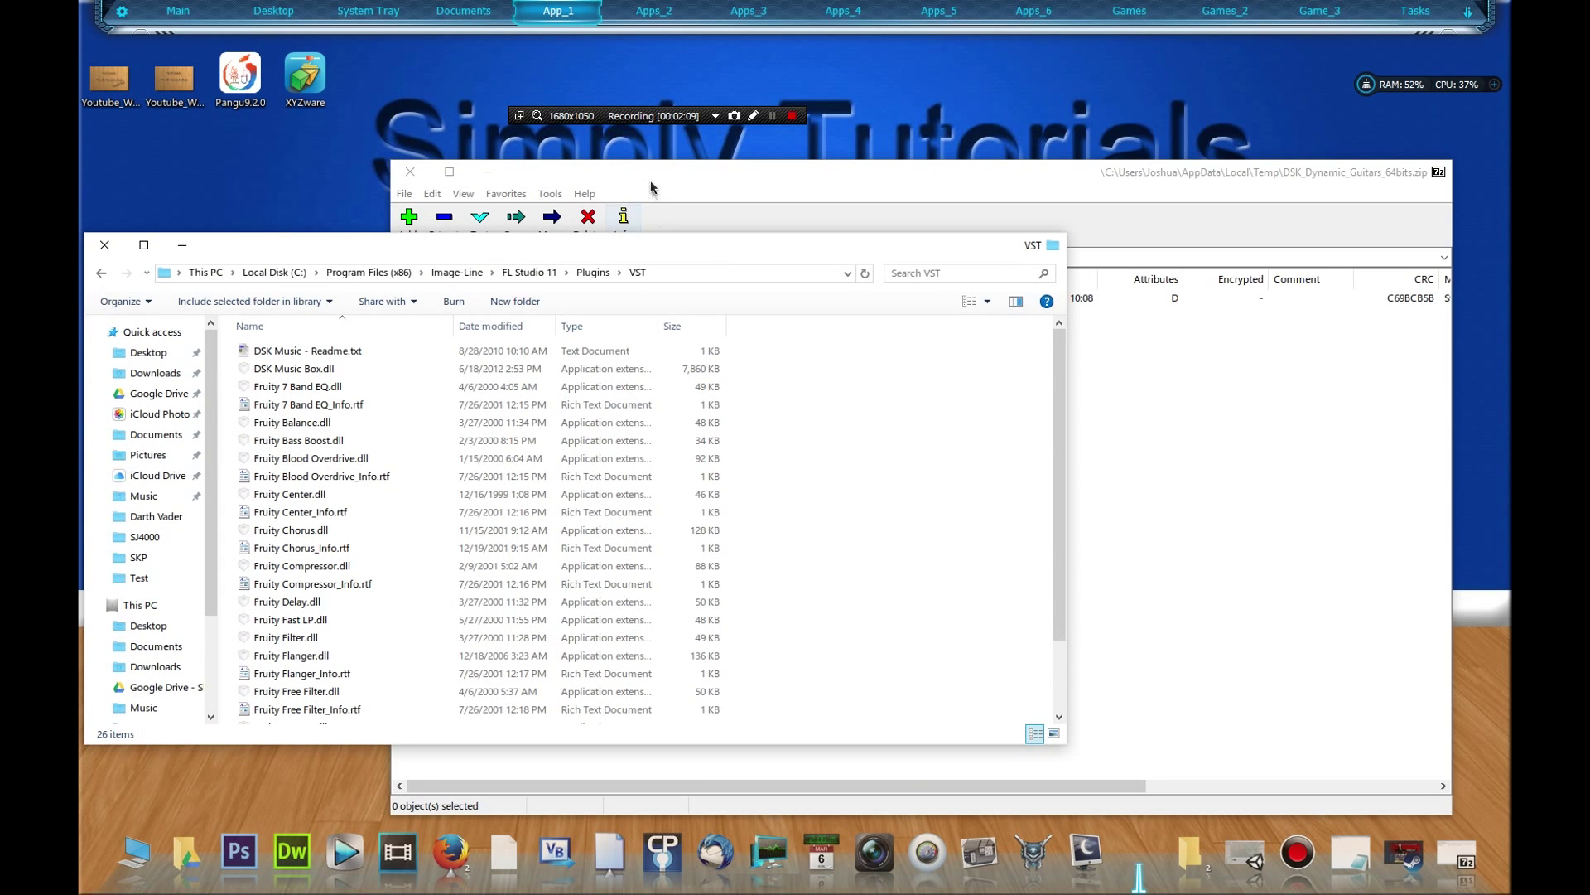
Open the DSK Dynamic Guitars (64bits) archive folder with 7-Zip placed beside the VST folder
{"action": "left_click_drag", "start_coordinate": [651, 188], "coordinate": [1017, 264]}
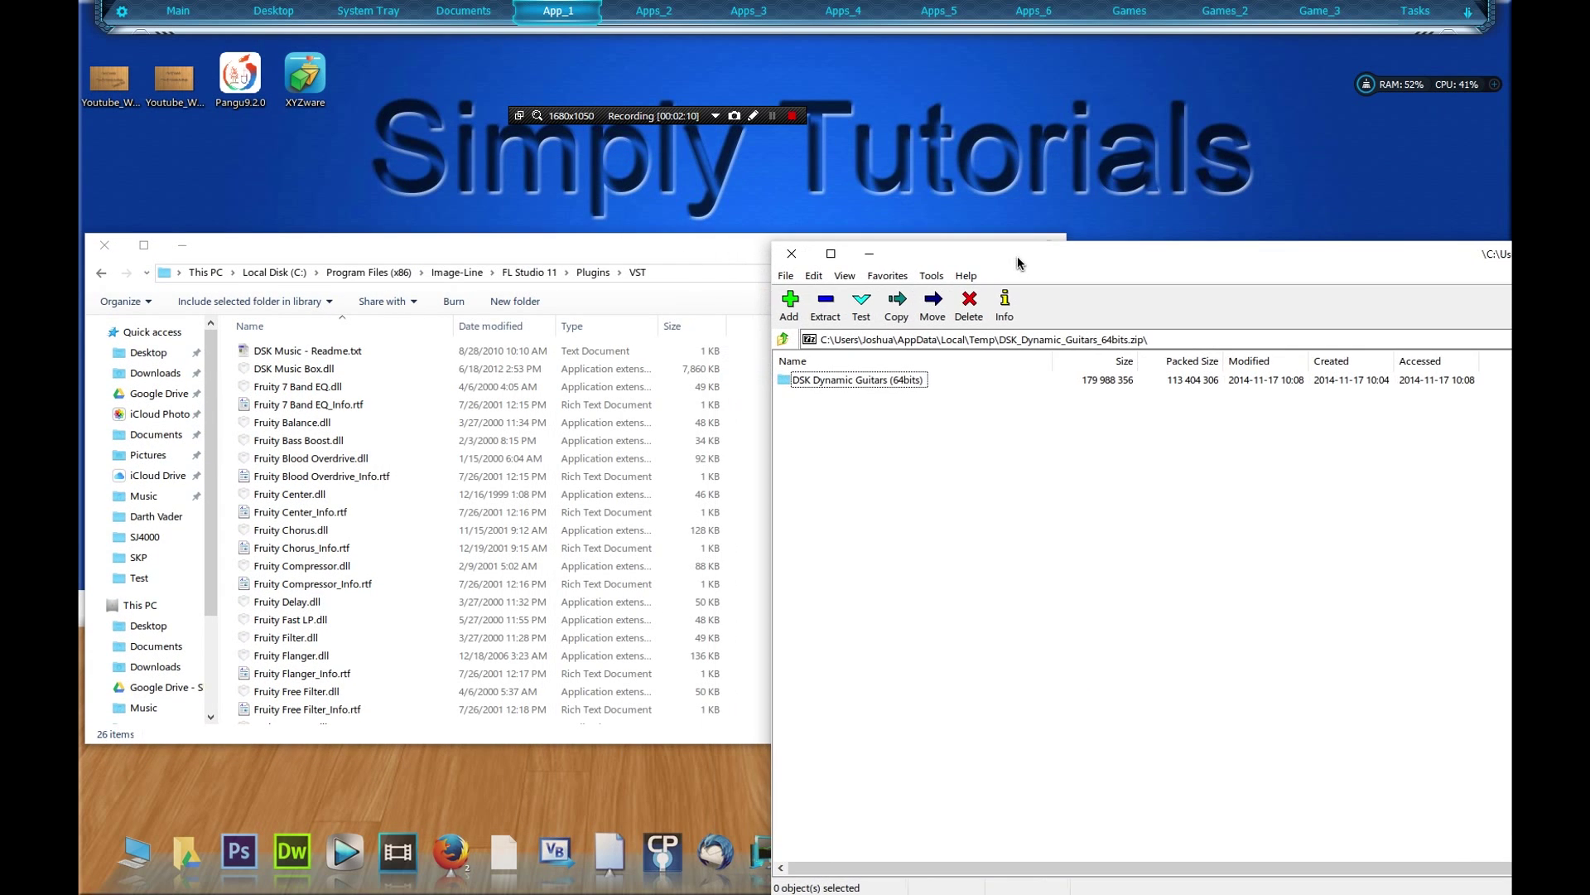
{"action": "double_click", "coordinate": [835, 379]}
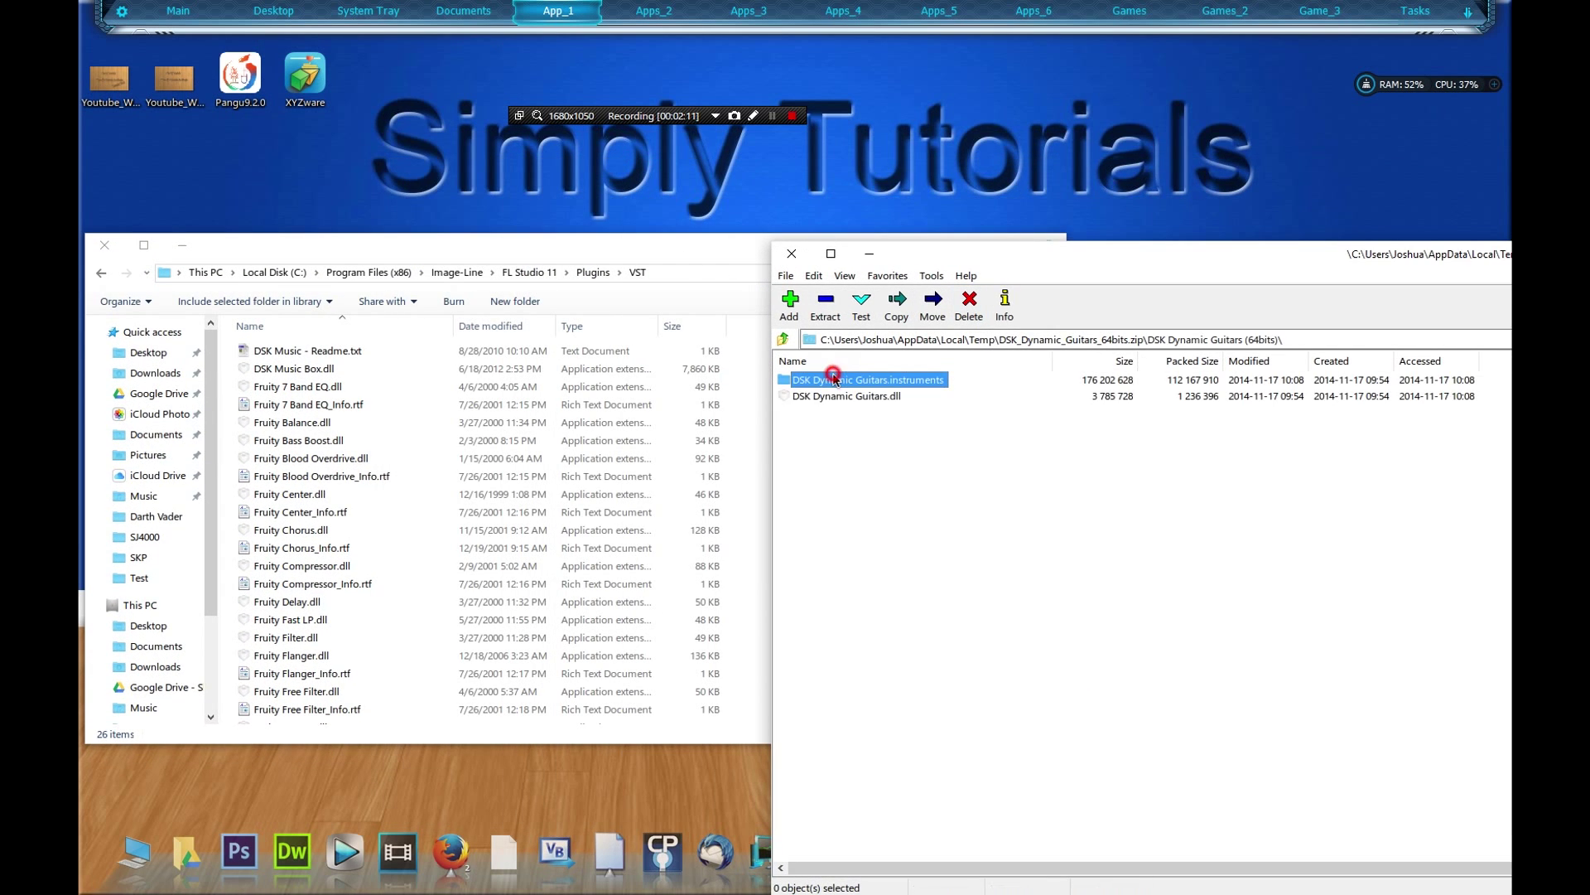
{"action": "left_click", "coordinate": [831, 418]}
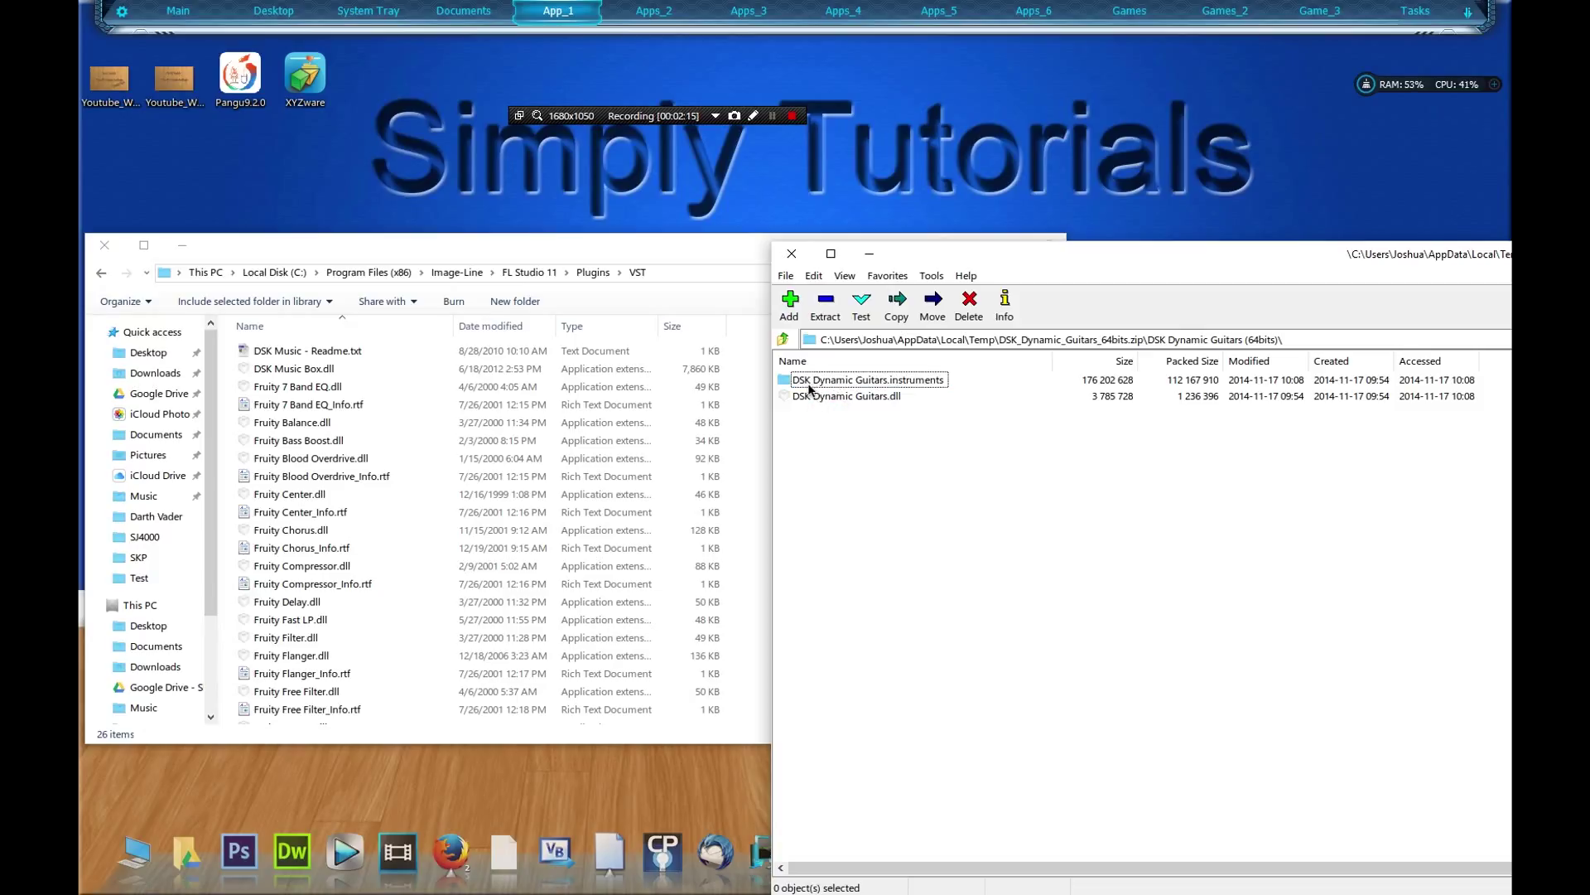
{"action": "double_click", "coordinate": [812, 383]}
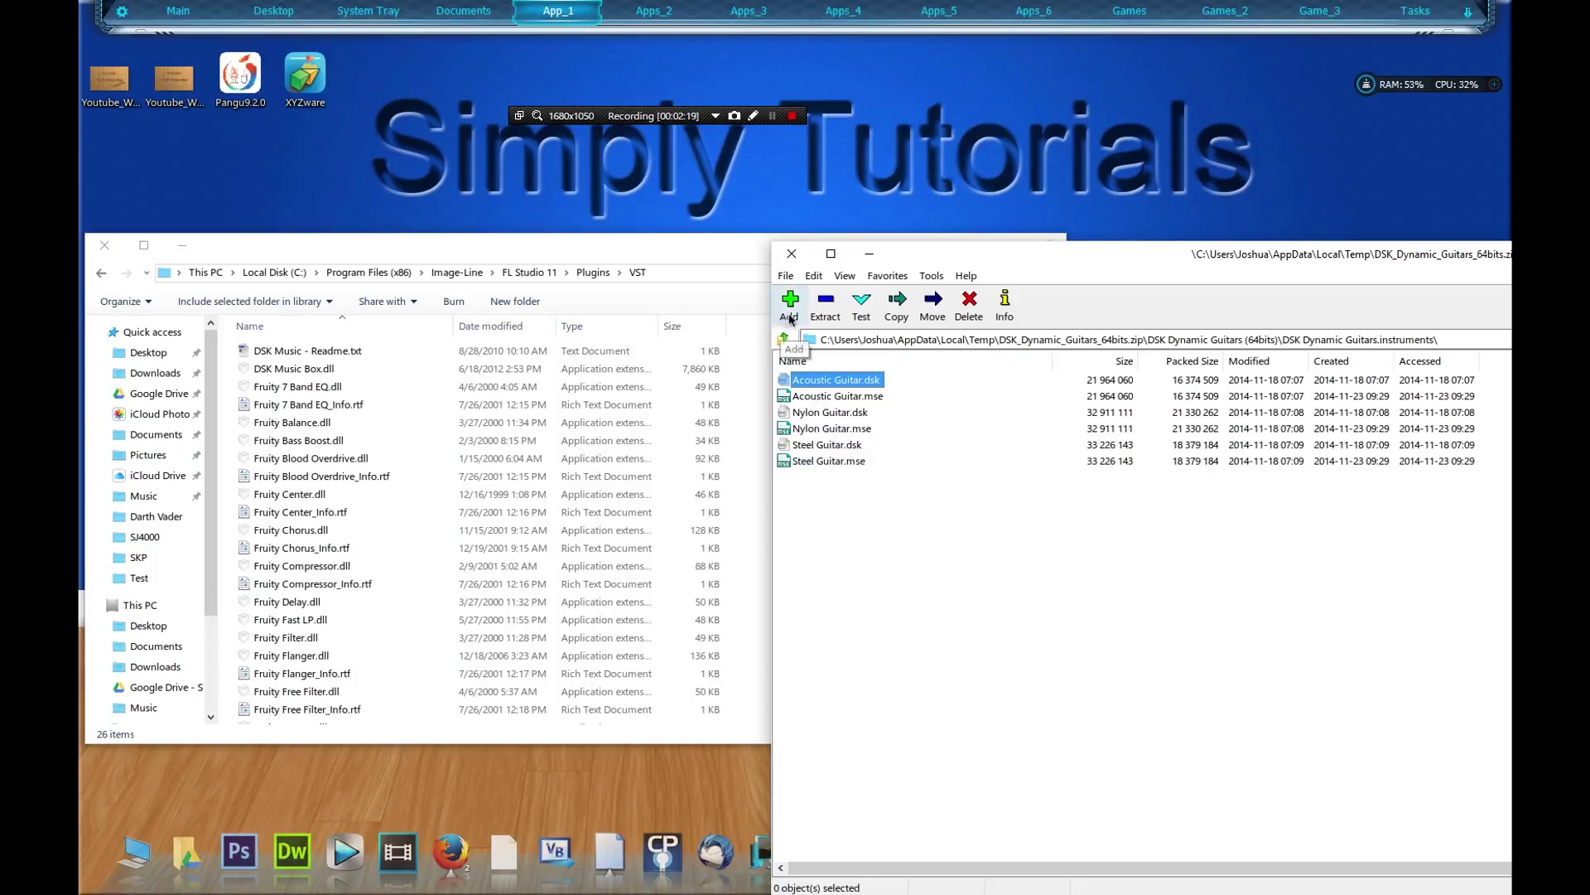
{"action": "left_click", "coordinate": [779, 120]}
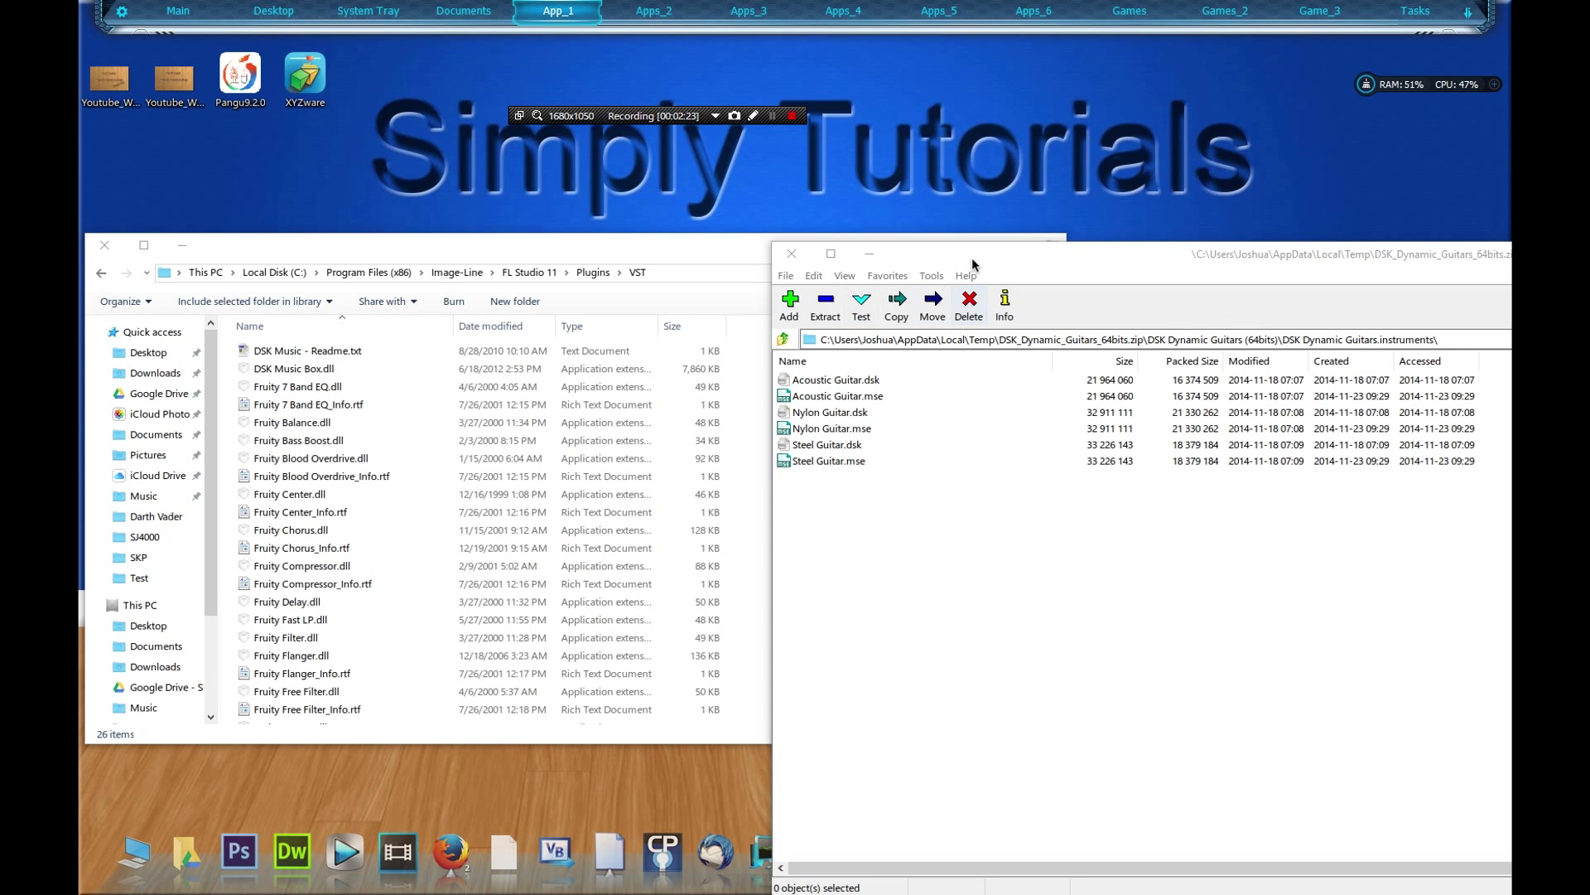
{"action": "left_click_drag", "start_coordinate": [973, 263], "coordinate": [760, 264]}
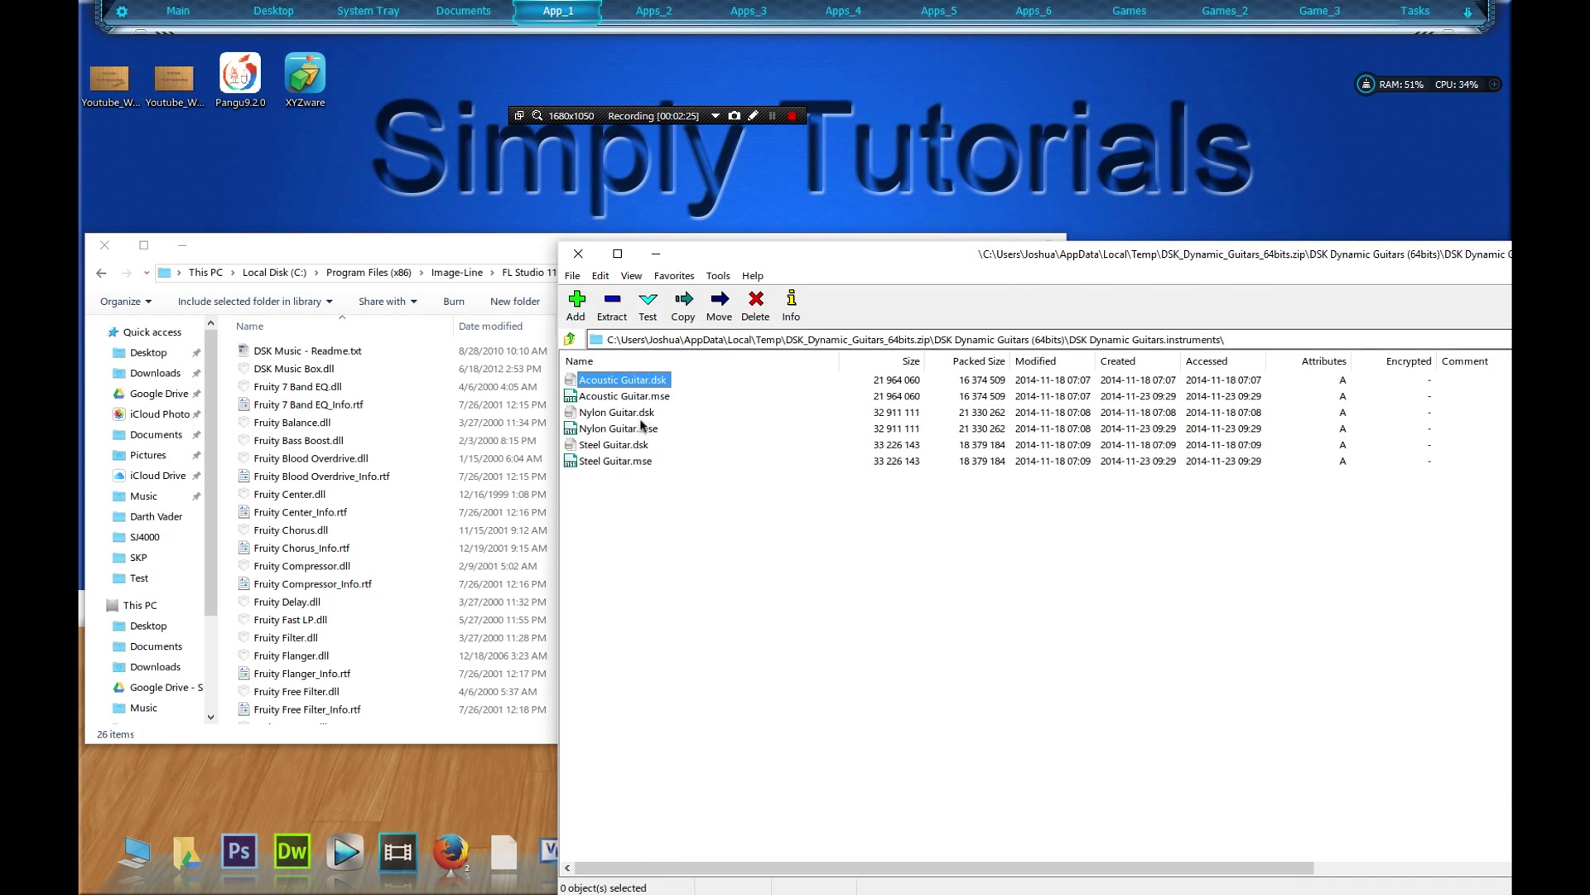
{"action": "left_click", "coordinate": [570, 340]}
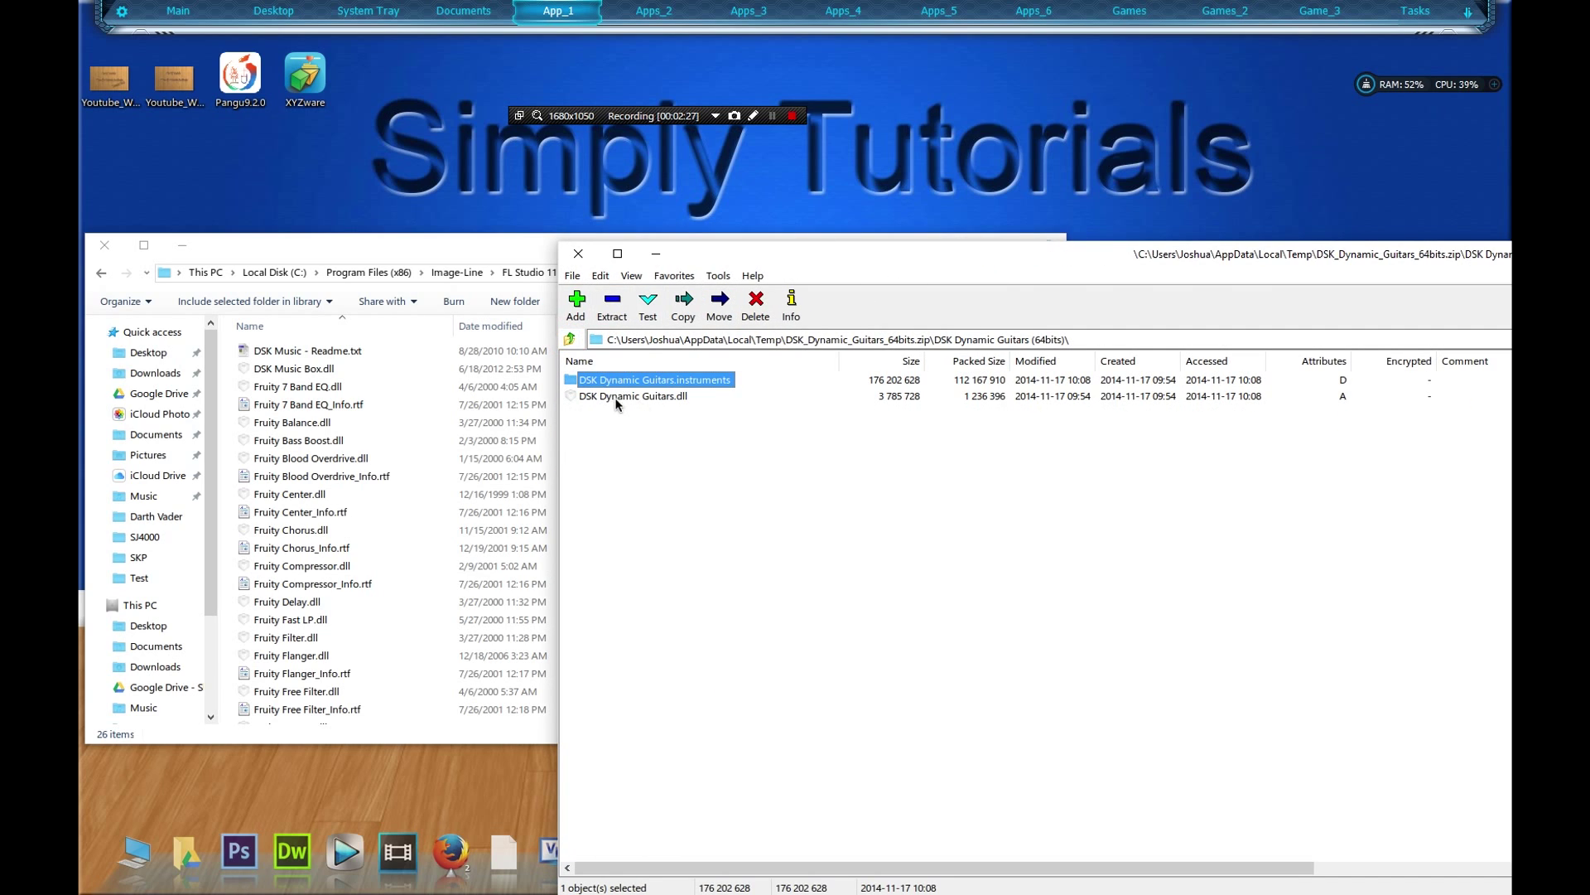
{"action": "left_click_drag", "start_coordinate": [690, 267], "coordinate": [827, 308]}
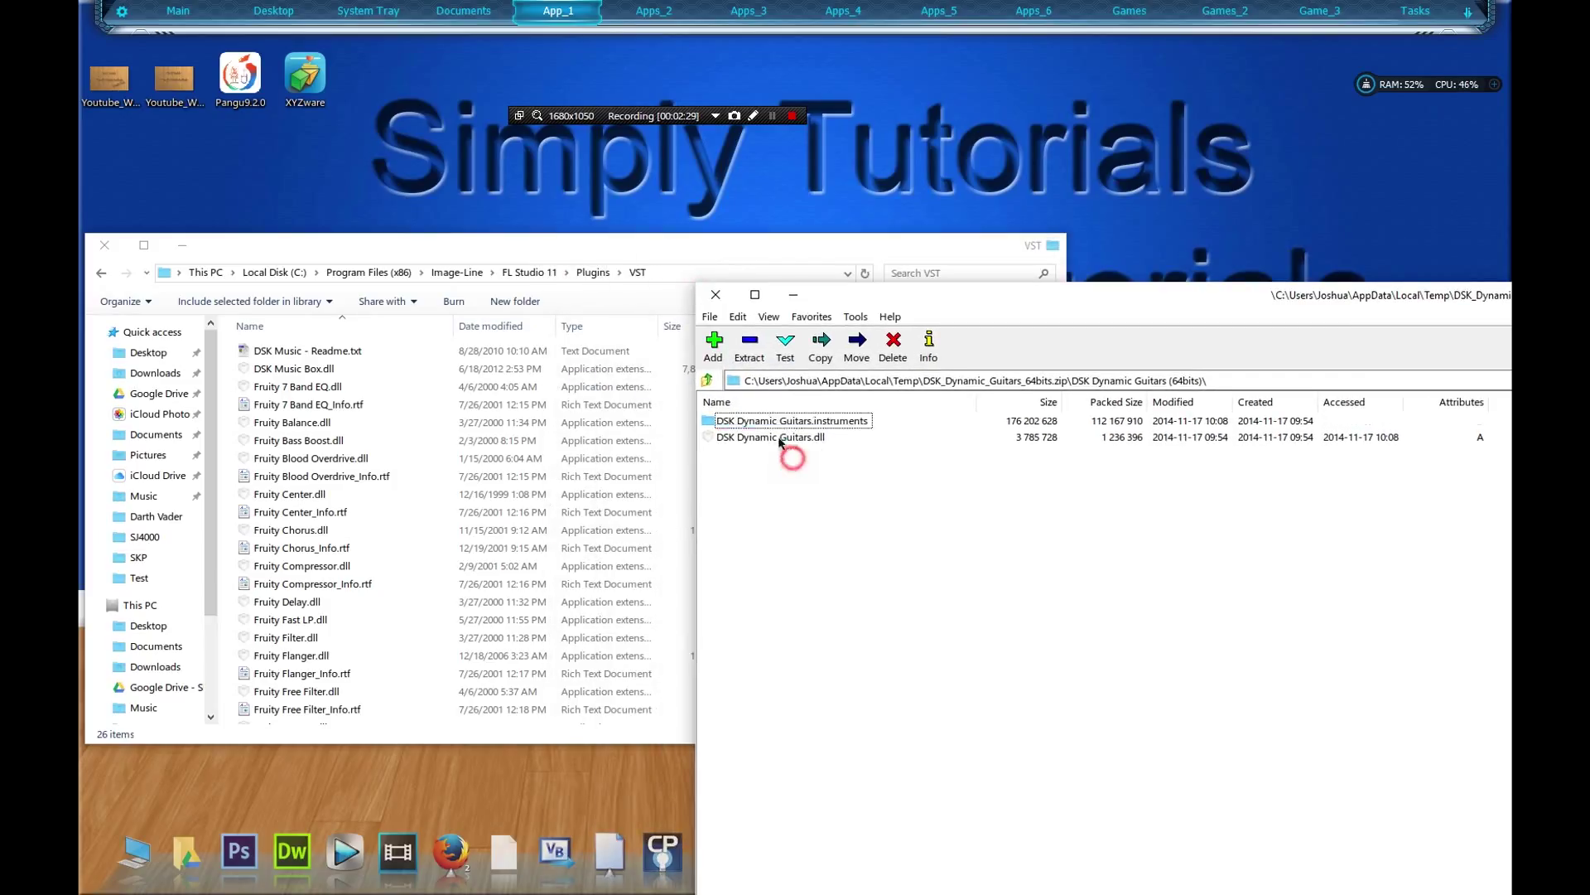
Copy the DSK Dynamic Guitars.instruments folder and .dll into the VST folder
{"action": "left_click_drag", "start_coordinate": [788, 449], "coordinate": [828, 418]}
{"action": "left_click_drag", "start_coordinate": [876, 308], "coordinate": [1107, 300]}
{"action": "left_click_drag", "start_coordinate": [984, 414], "coordinate": [785, 457]}
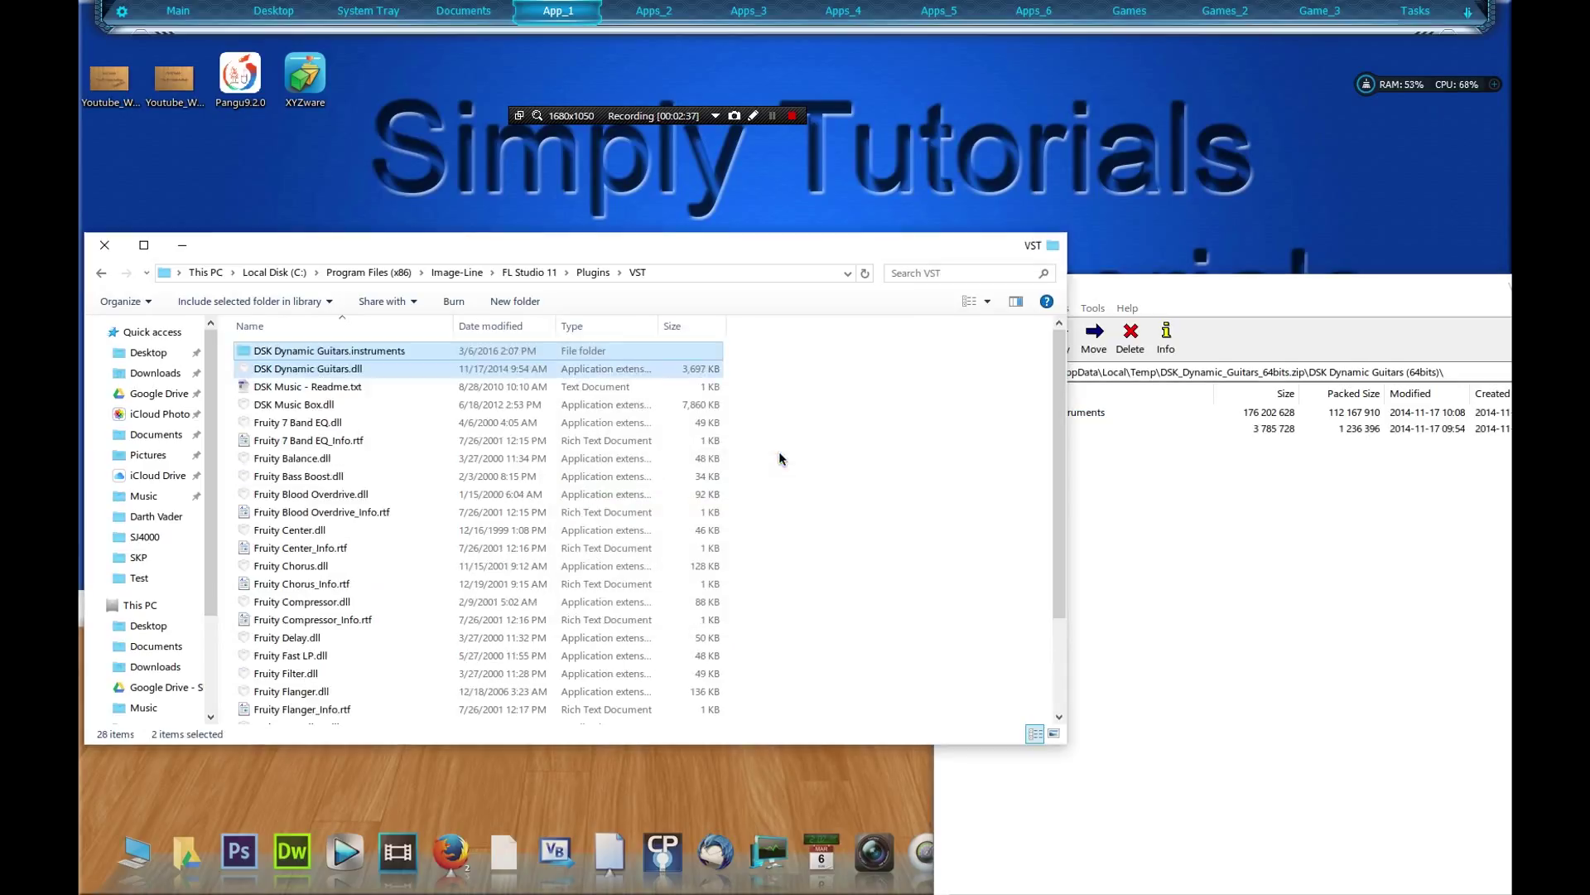
{"action": "left_click", "coordinate": [776, 406]}
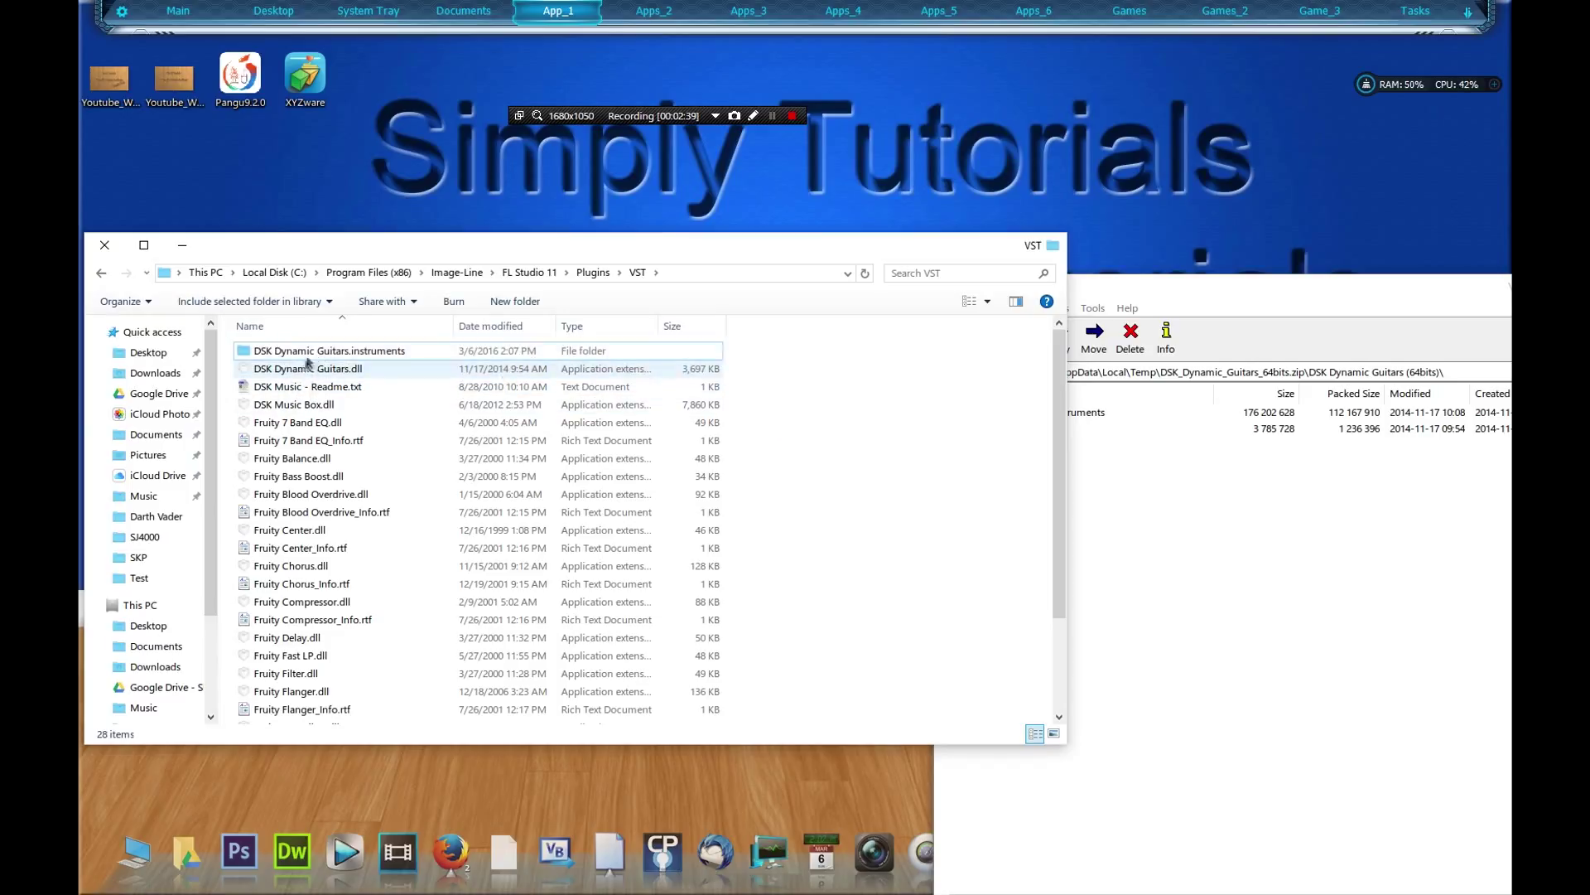
Close 7-Zip File Manager and the VST folder window
{"action": "left_click", "coordinate": [1063, 287]}
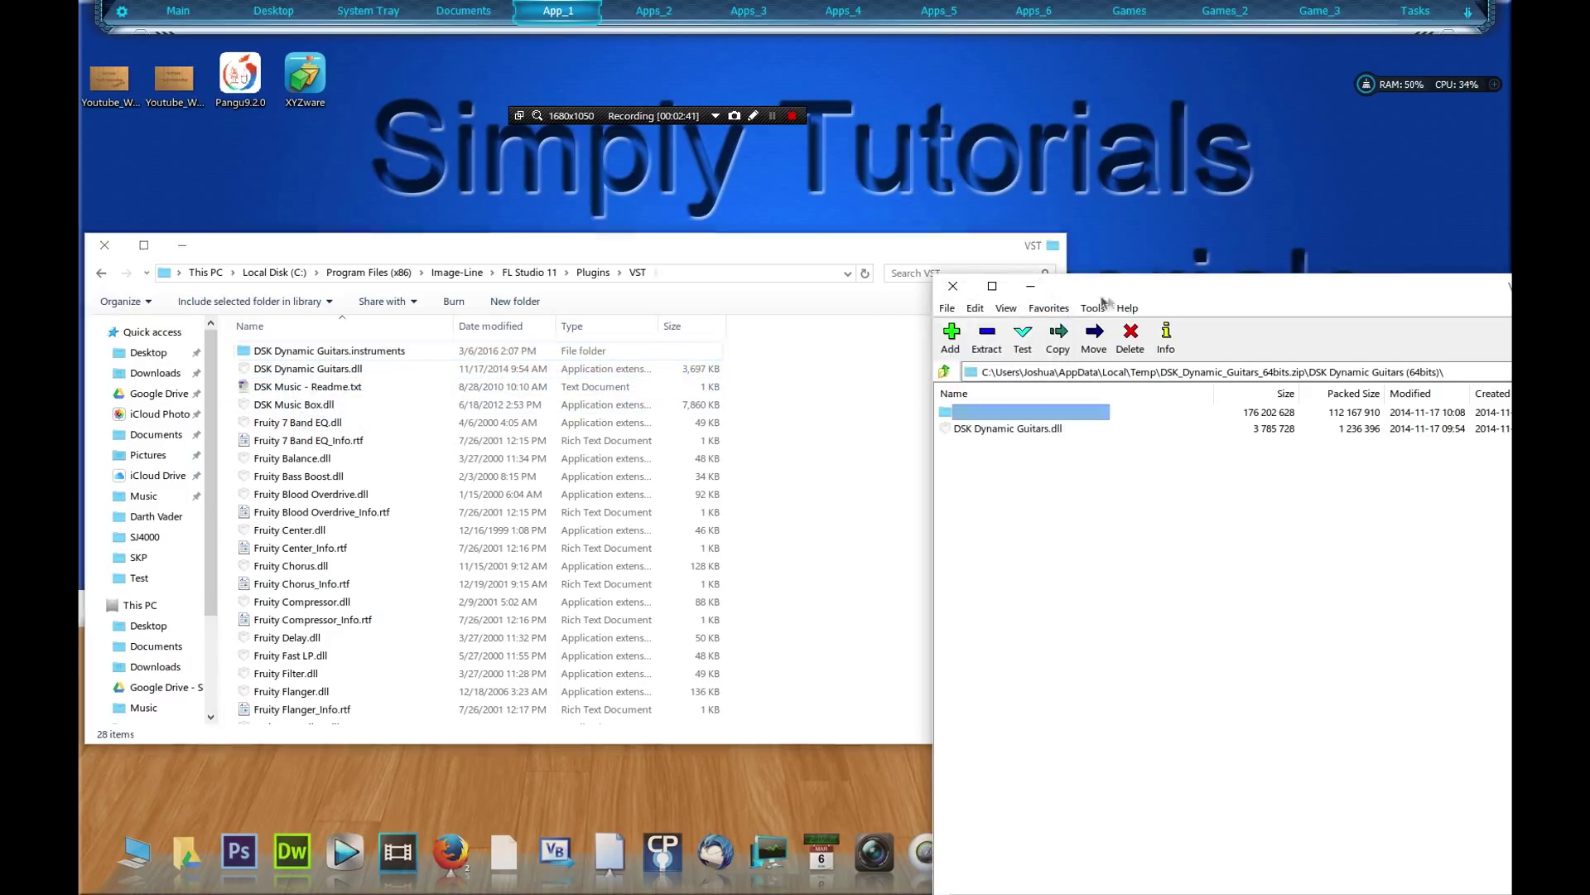
{"action": "left_click", "coordinate": [953, 286]}
{"action": "left_click", "coordinate": [96, 245]}
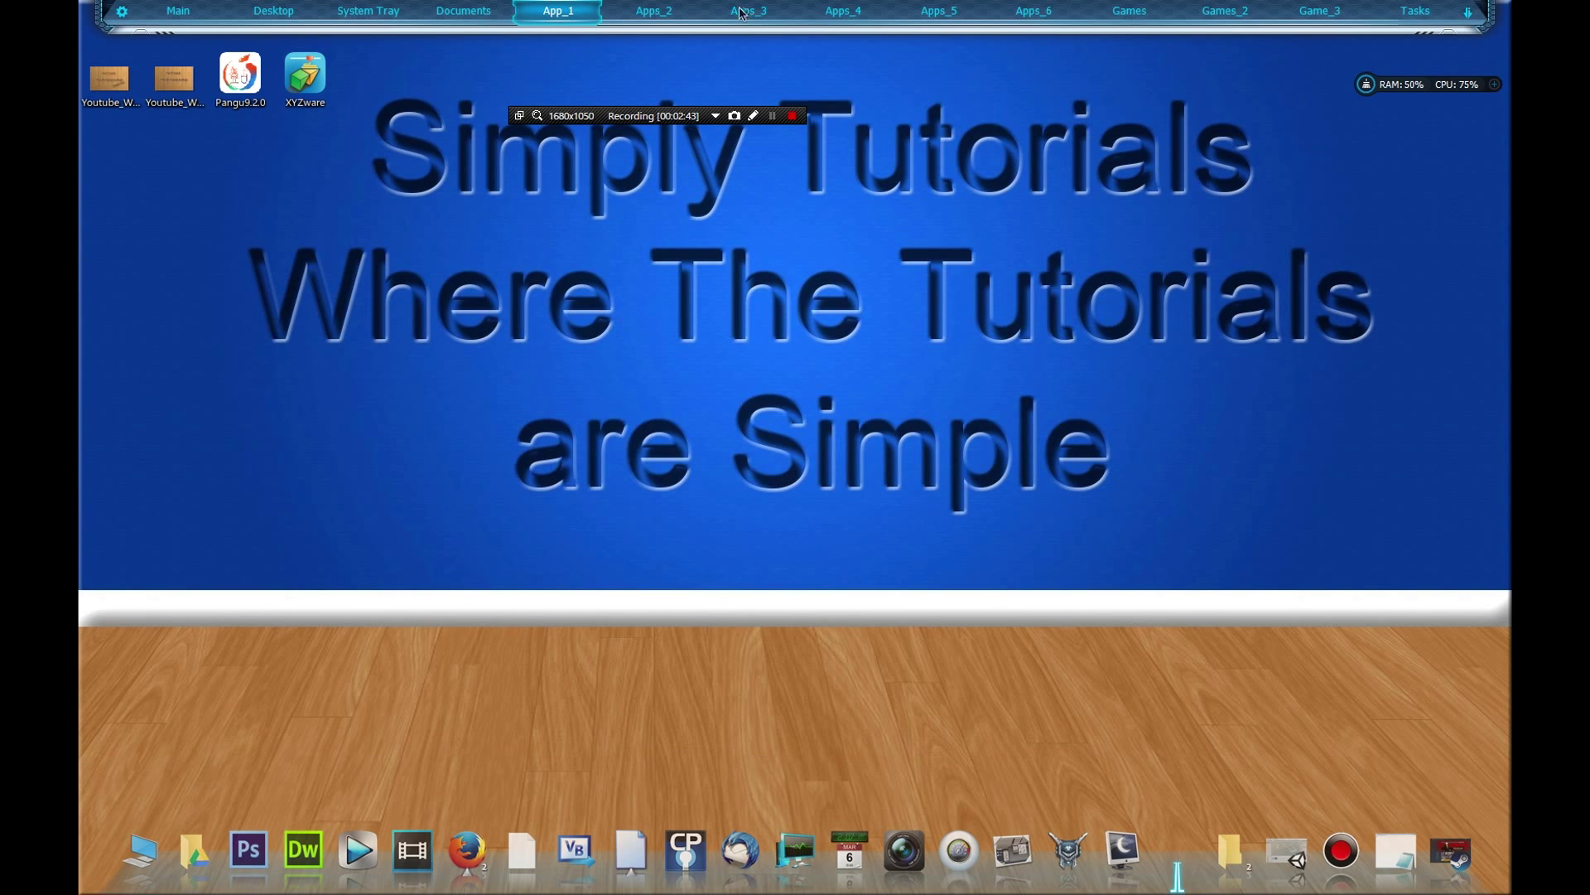
Launch FL Studio 11 and move the step sequencer up the workspace
{"action": "mouse_move", "coordinate": [557, 20]}
{"action": "left_click", "coordinate": [160, 71]}
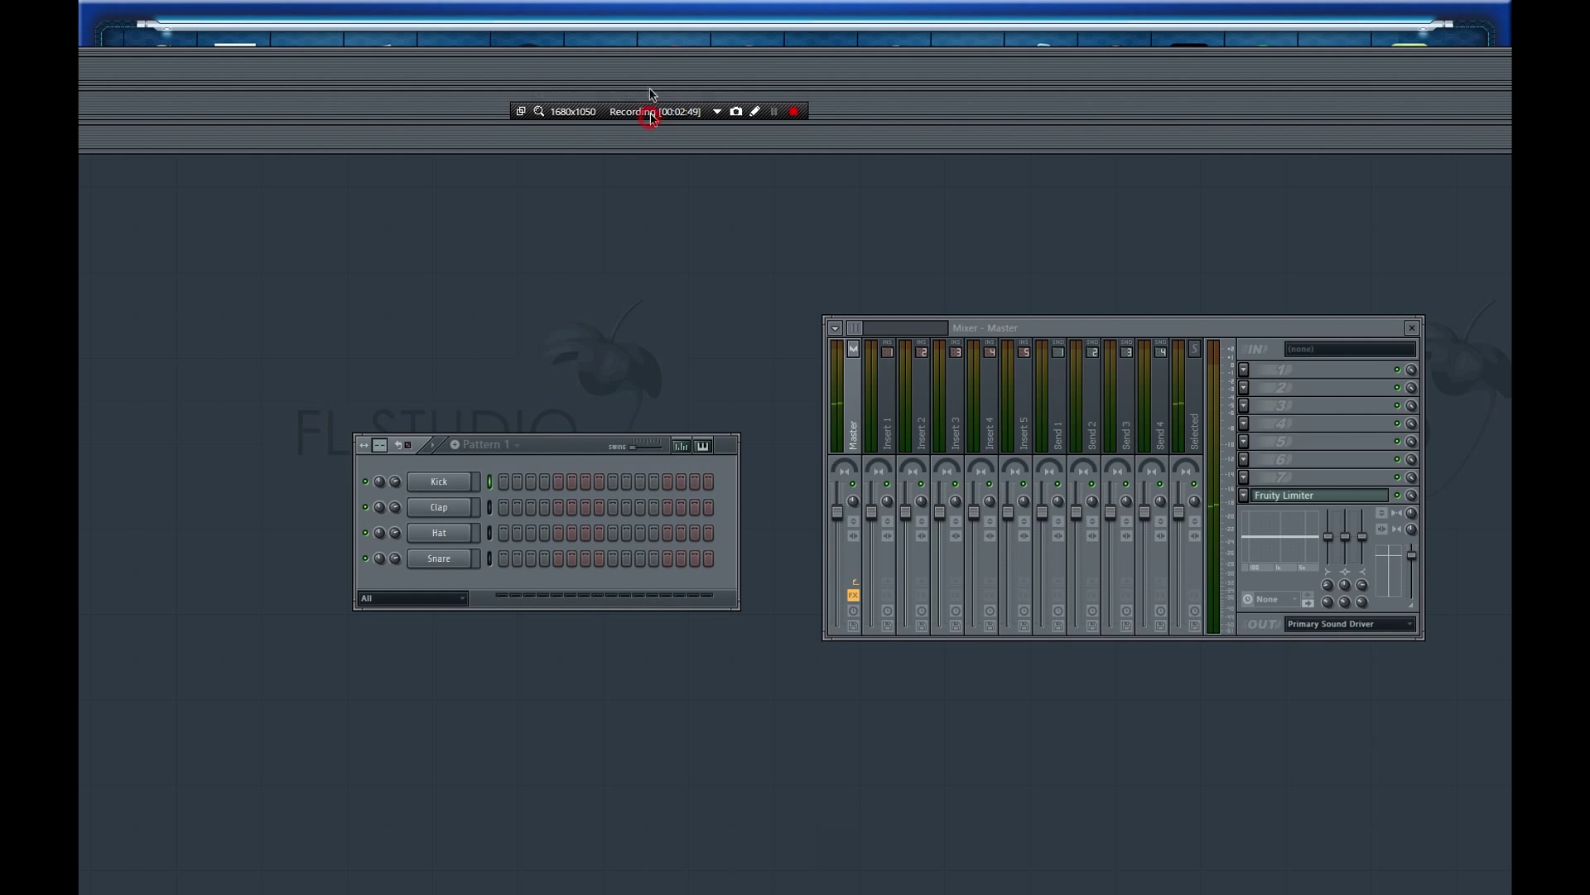
{"action": "left_click_drag", "start_coordinate": [649, 116], "coordinate": [651, 69]}
{"action": "left_click_drag", "start_coordinate": [580, 447], "coordinate": [569, 311]}
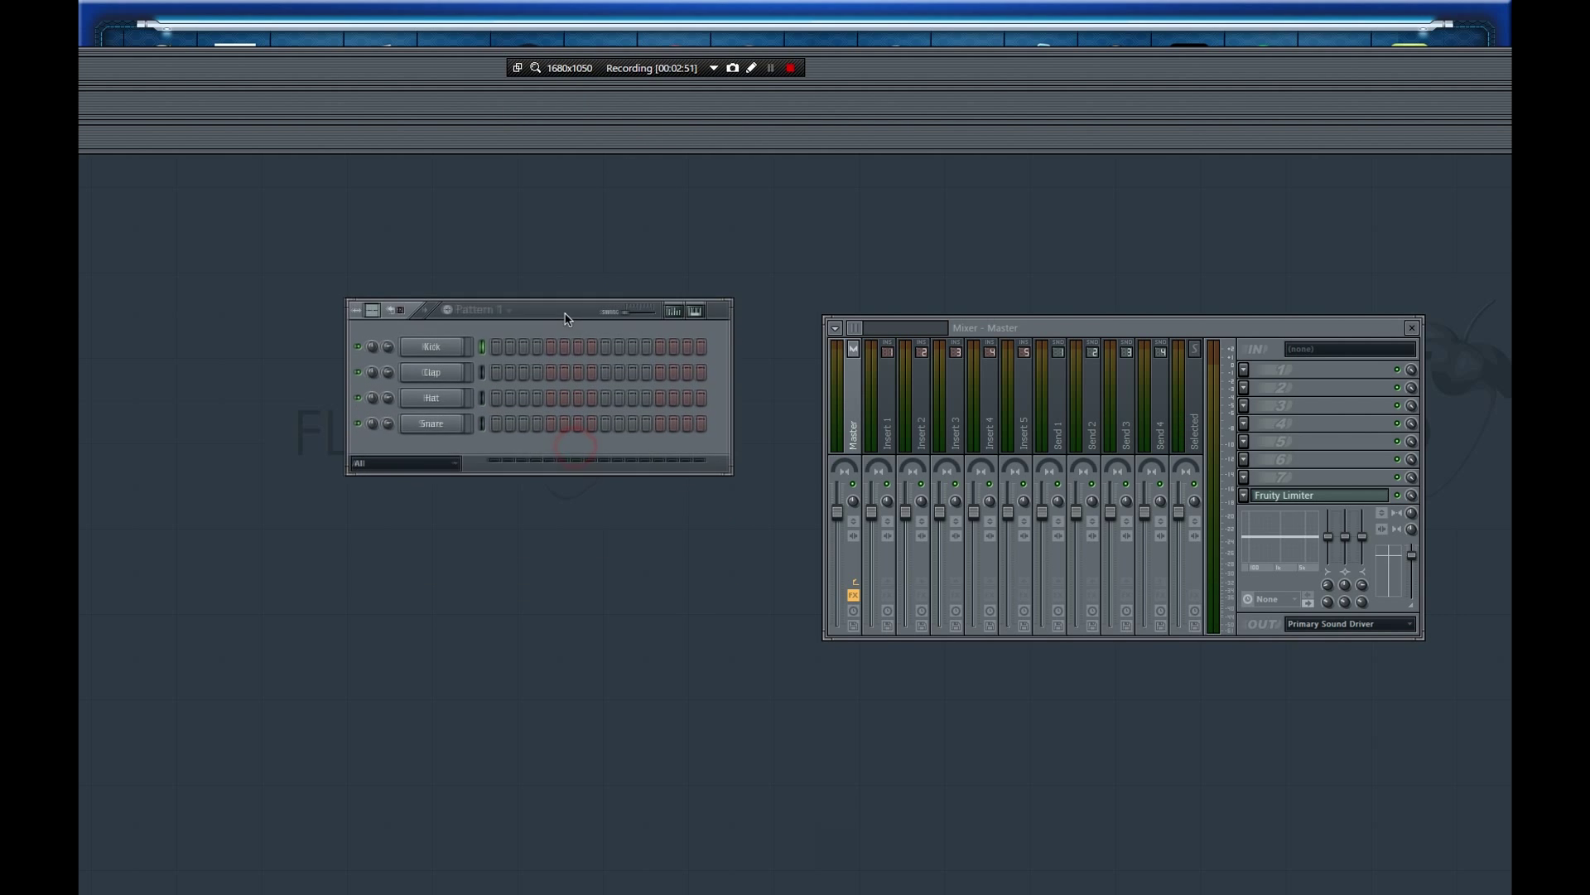
Open the full generator plugin list from the Snare channel's Insert > More... and move it aside
{"action": "right_click", "coordinate": [425, 429]}
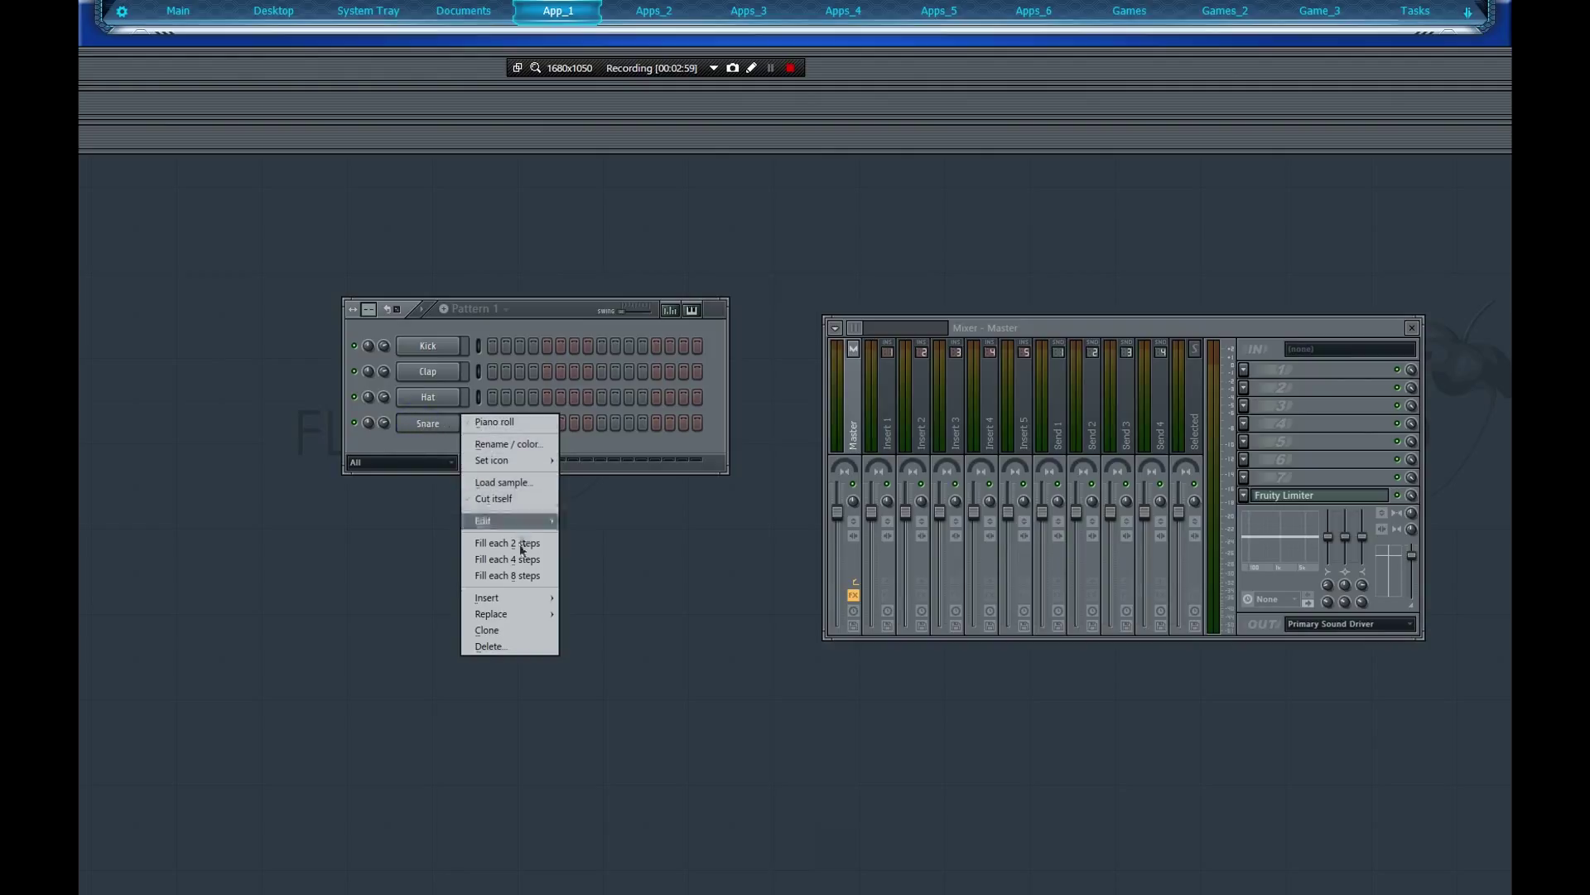
{"action": "mouse_move", "coordinate": [526, 603]}
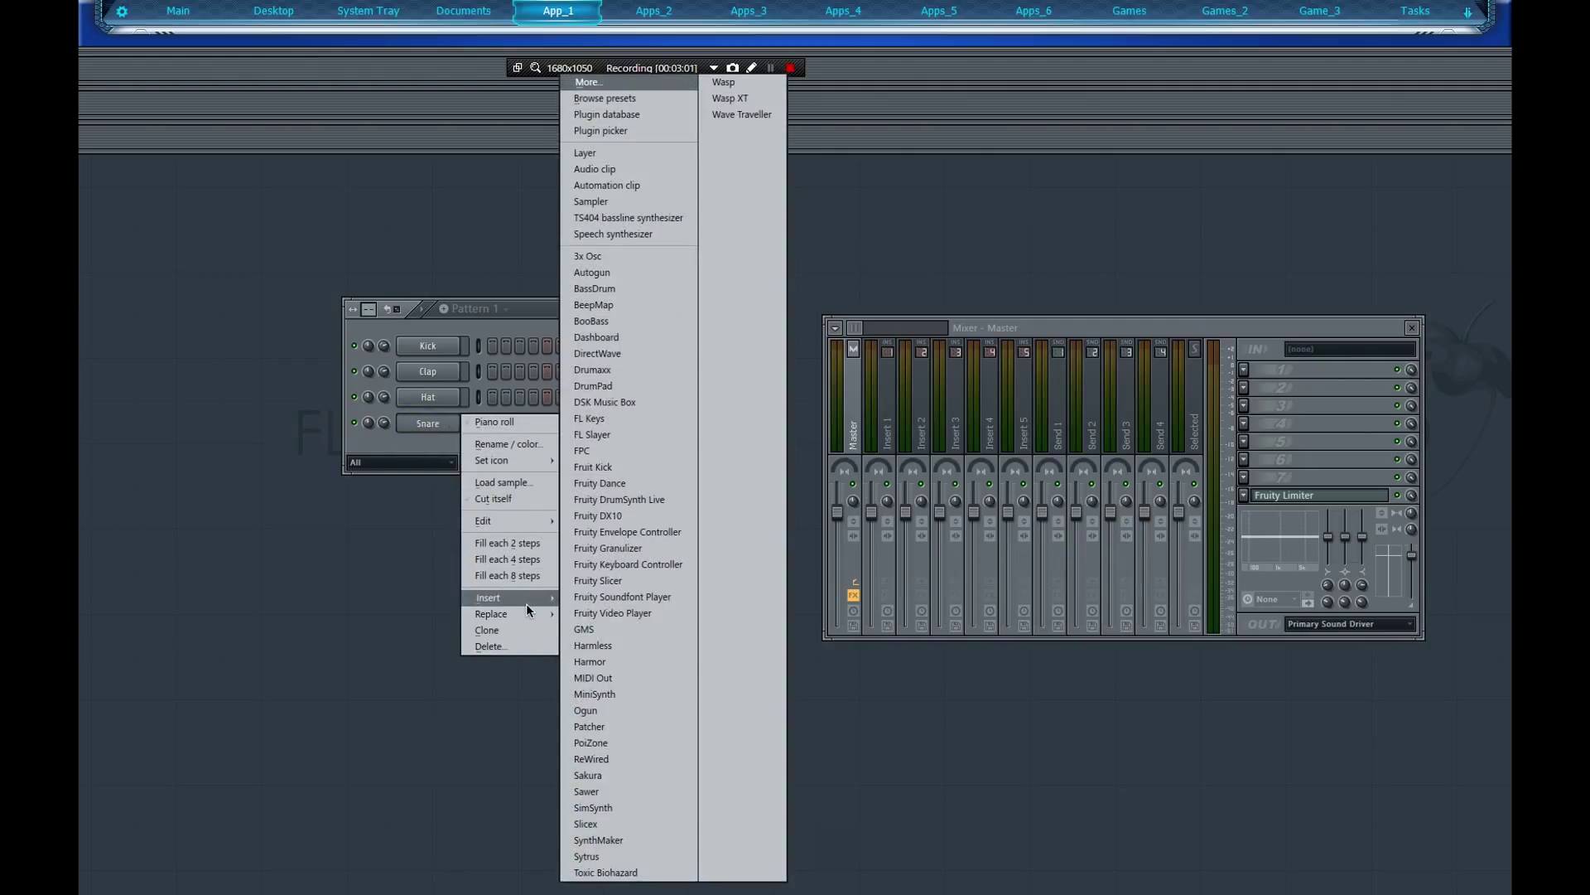
{"action": "left_click", "coordinate": [628, 82]}
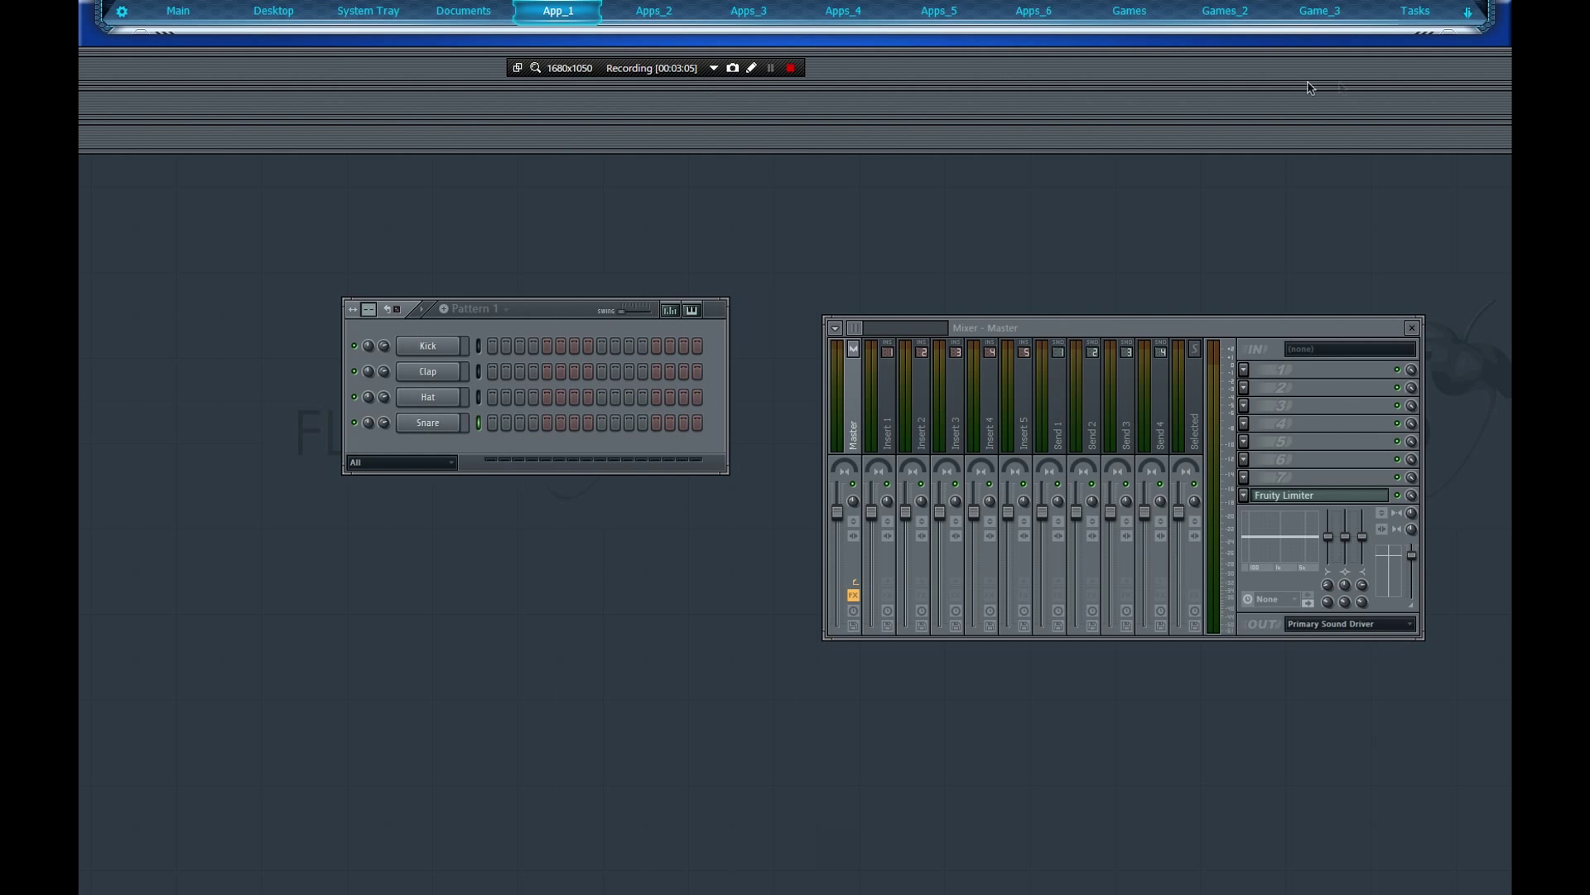
{"action": "left_click_drag", "start_coordinate": [1066, 137], "coordinate": [532, 107]}
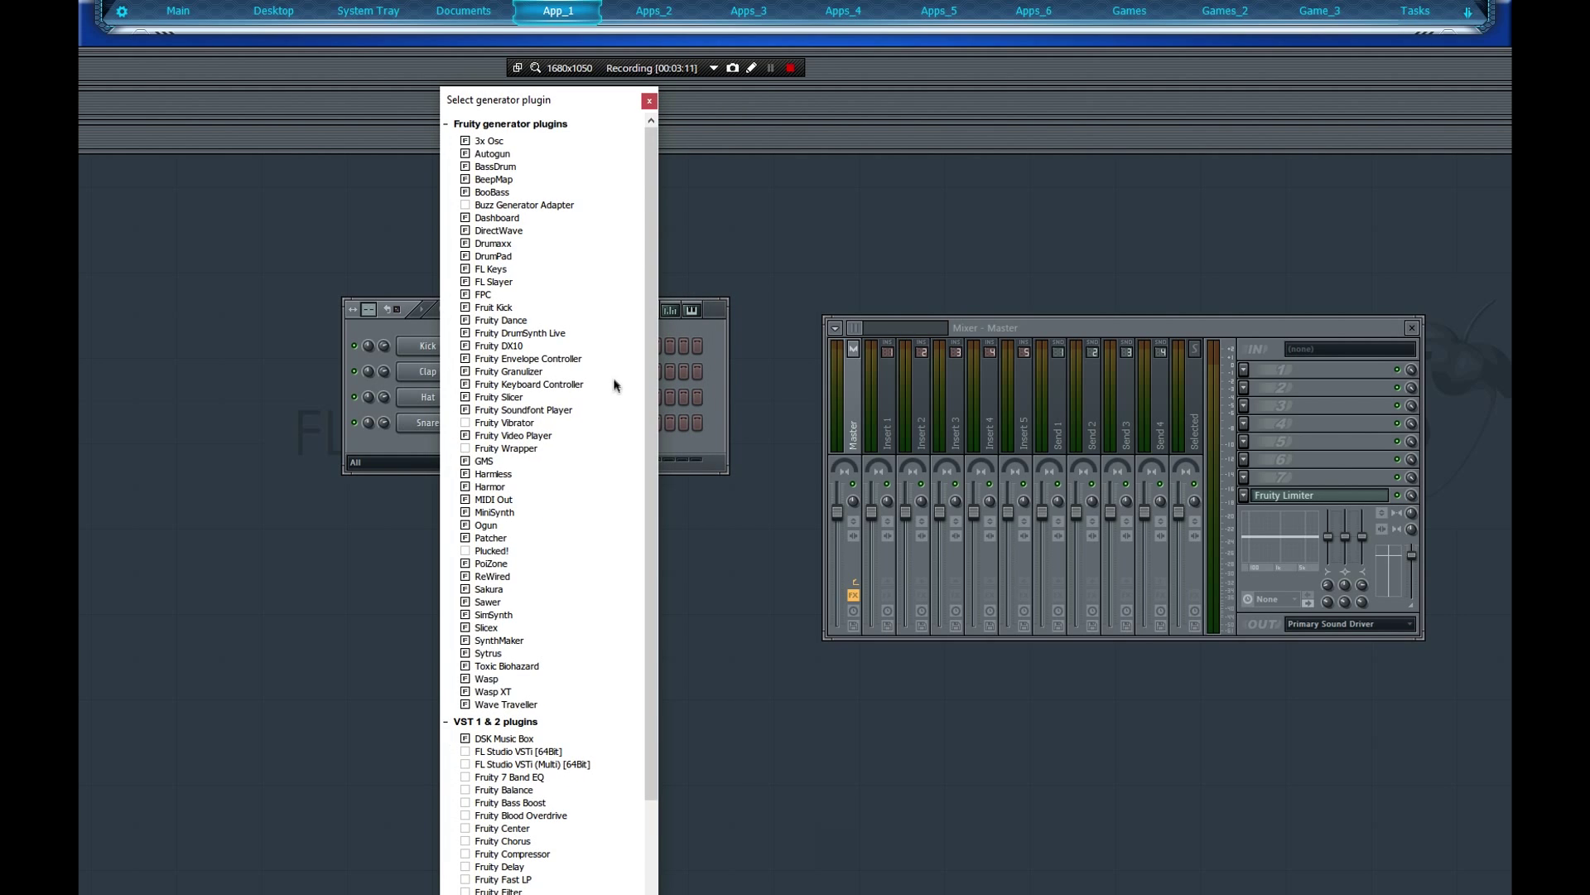
Run a Fast scan for new plugins and tick DSK Dynamic Guitars as a favourite generator
{"action": "scroll", "coordinate": [613, 384], "scroll_direction": "down", "scroll_amount": 2}
{"action": "scroll", "coordinate": [613, 383], "scroll_direction": "down", "scroll_amount": 1}
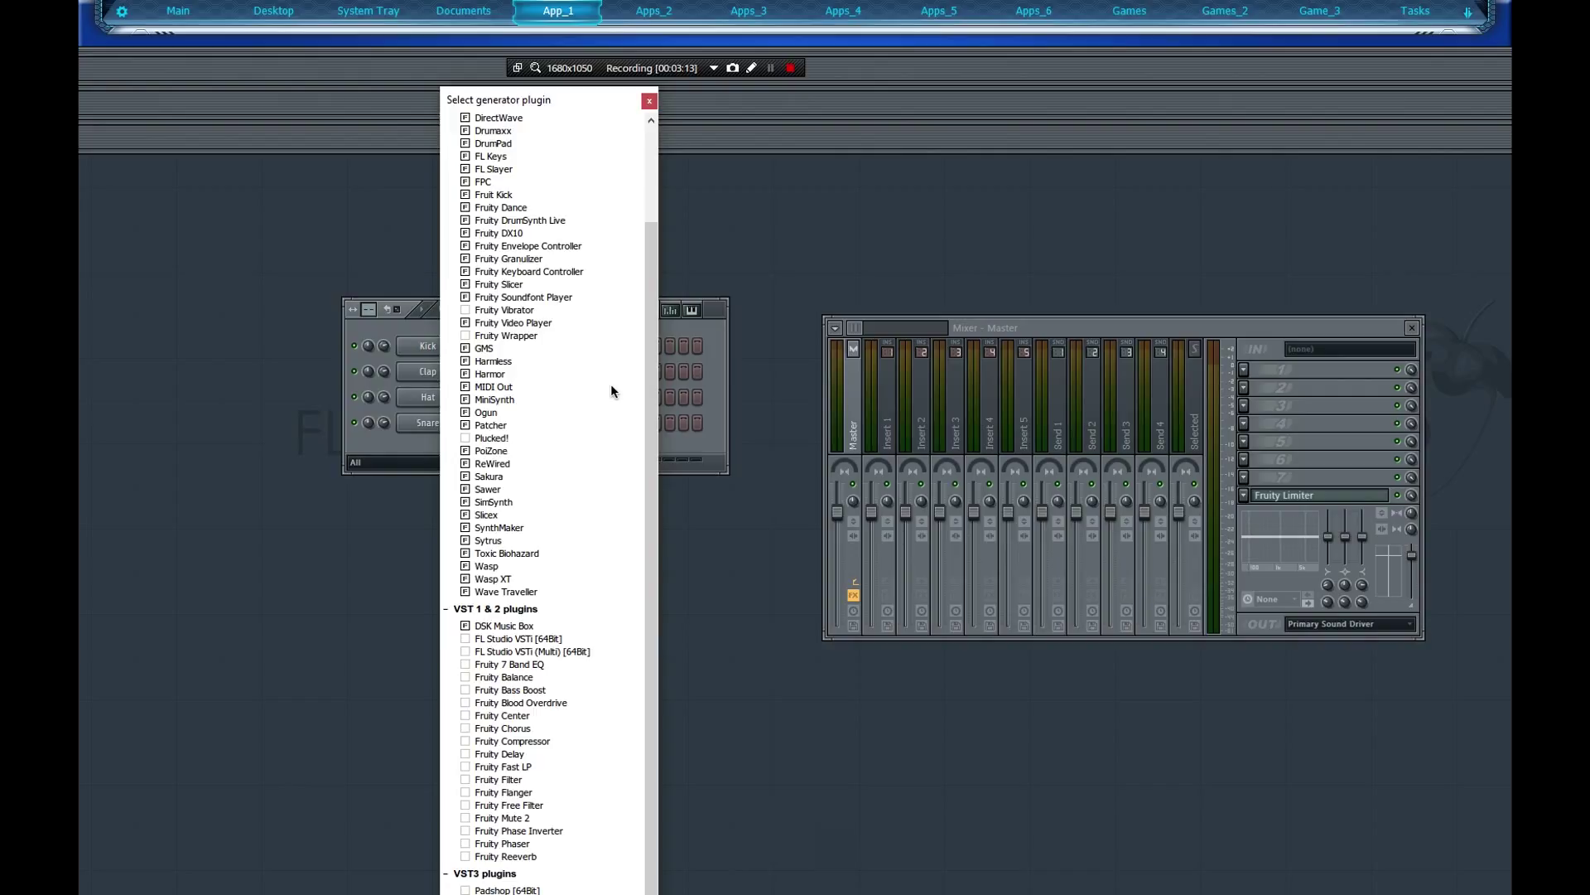
{"action": "scroll", "coordinate": [609, 384], "scroll_direction": "up", "scroll_amount": 2}
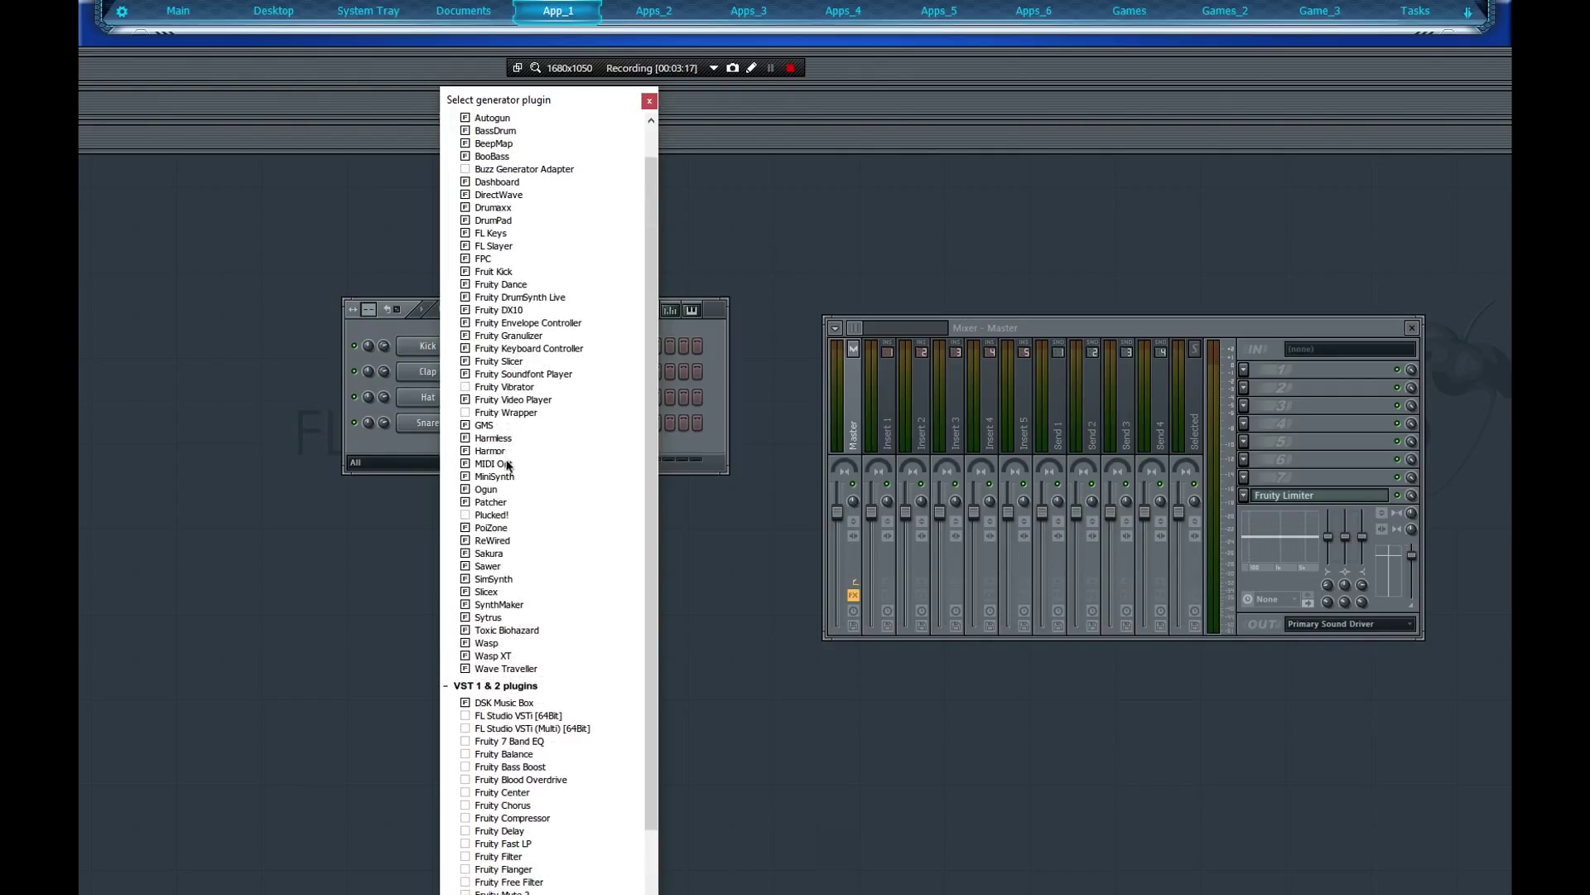
{"action": "scroll", "coordinate": [508, 399], "scroll_direction": "down", "scroll_amount": 2}
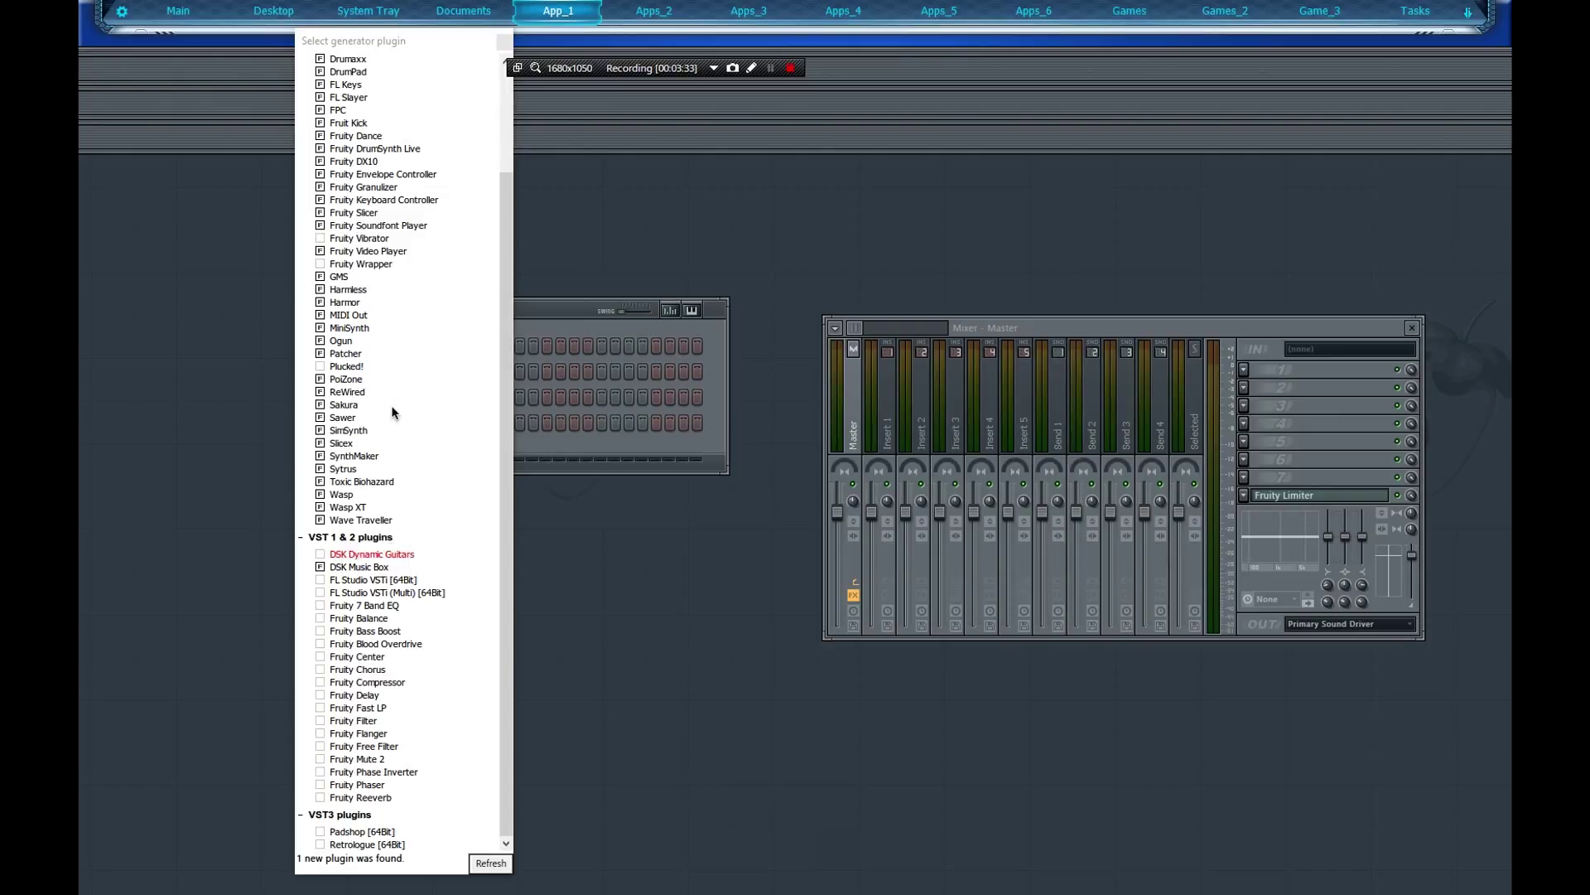
{"action": "scroll", "coordinate": [394, 412], "scroll_direction": "up", "scroll_amount": 3}
{"action": "scroll", "coordinate": [393, 414], "scroll_direction": "down", "scroll_amount": 3}
{"action": "left_click", "coordinate": [493, 865]}
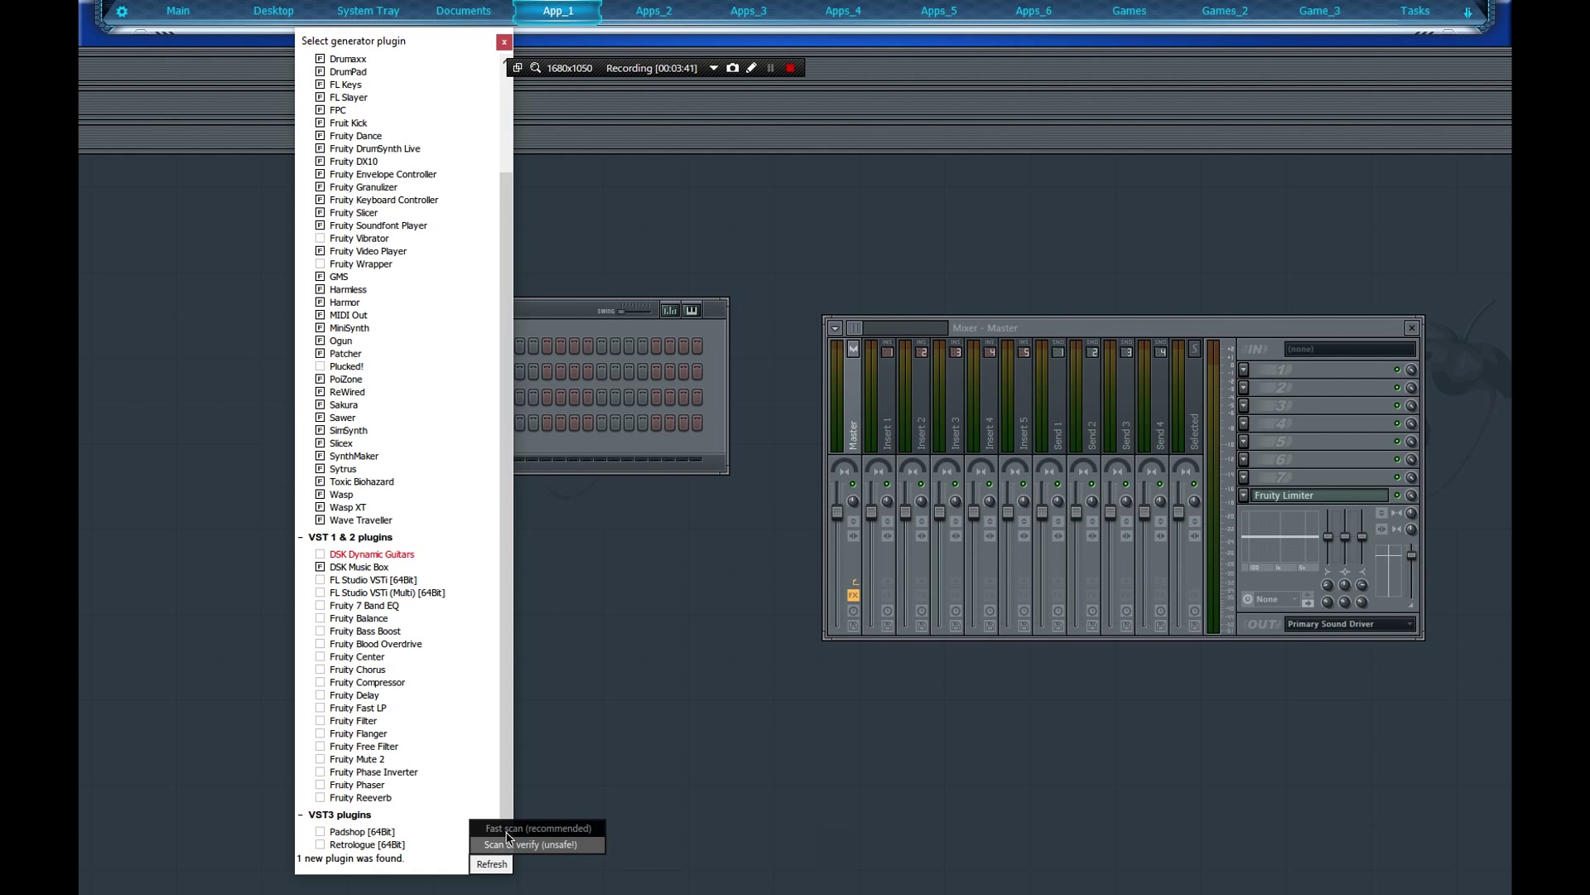
{"action": "left_click", "coordinate": [507, 828]}
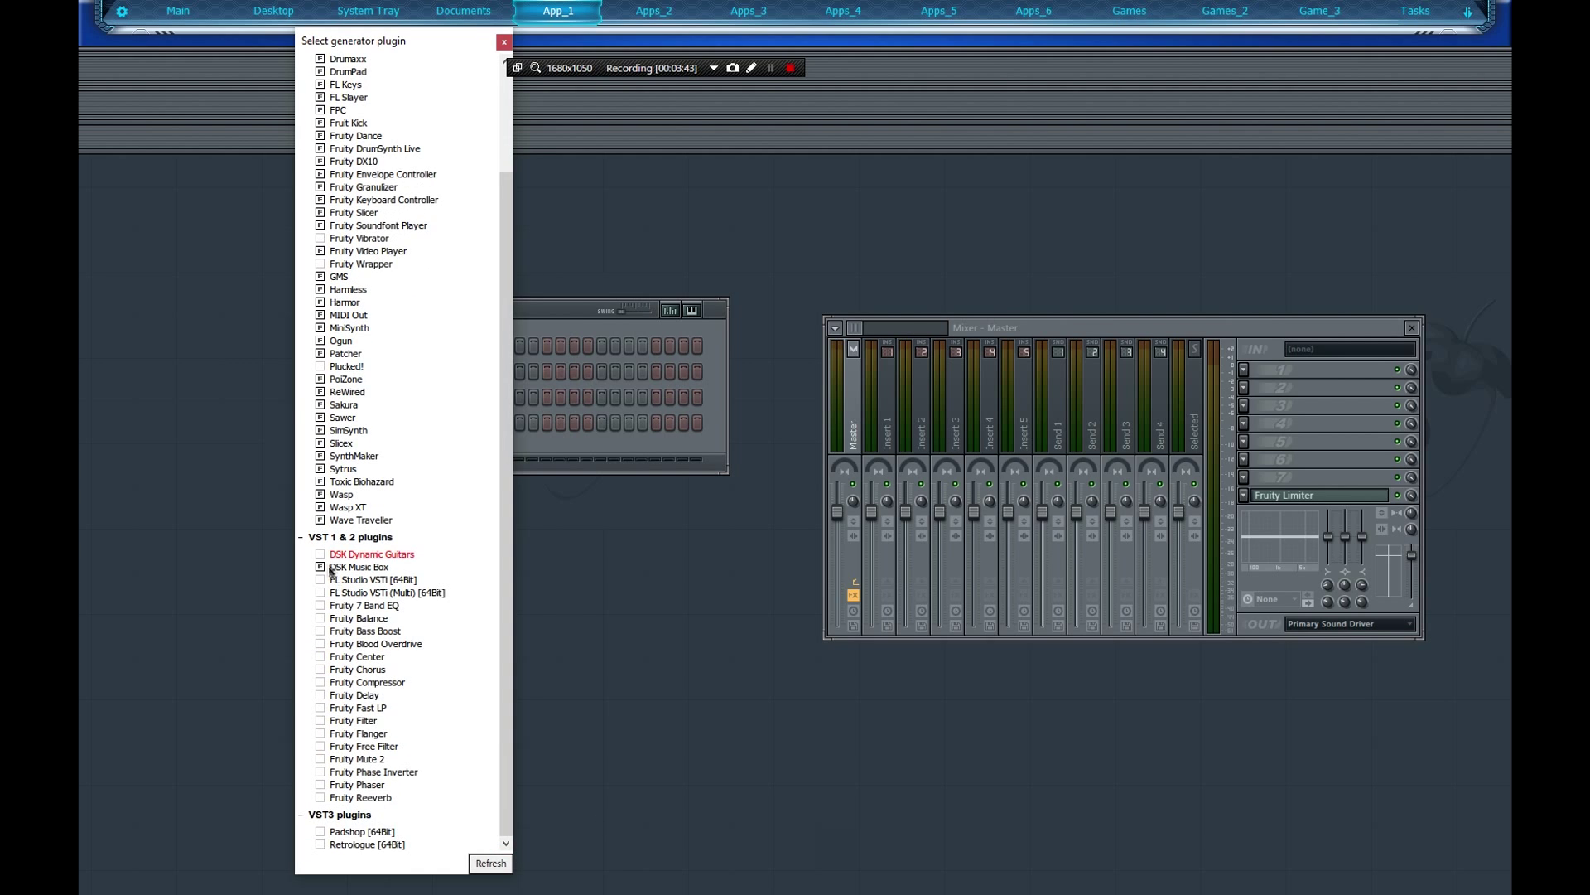
{"action": "left_click", "coordinate": [319, 555]}
Close the plugin list and insert DSK Dynamic Guitars via the Snare channel's Insert menu
{"action": "left_click", "coordinate": [504, 42]}
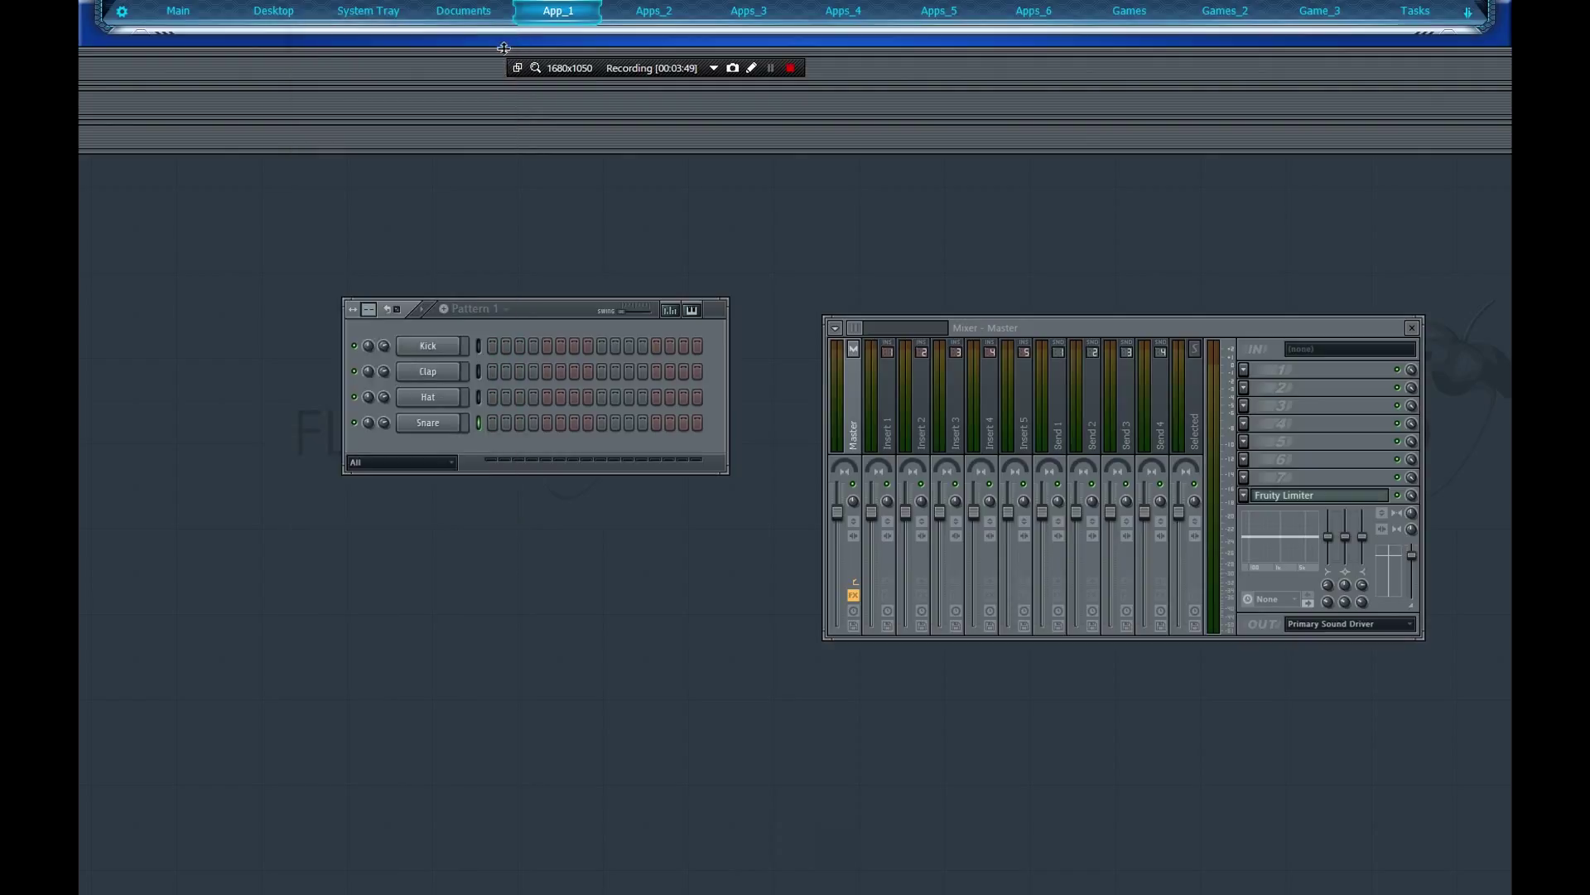
{"action": "right_click", "coordinate": [428, 427]}
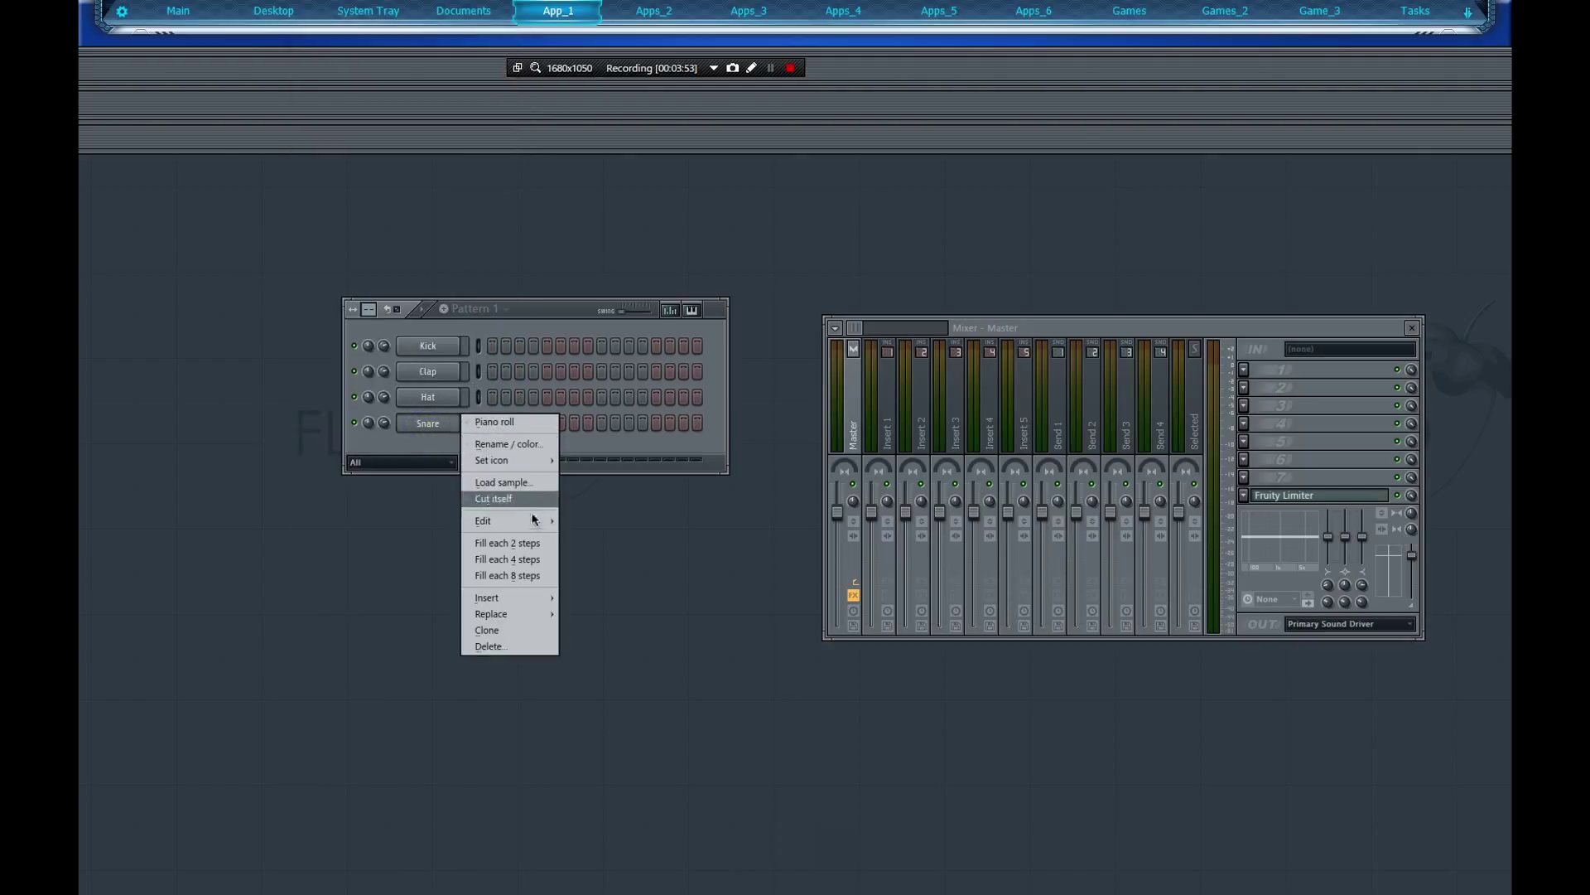
{"action": "mouse_move", "coordinate": [539, 603]}
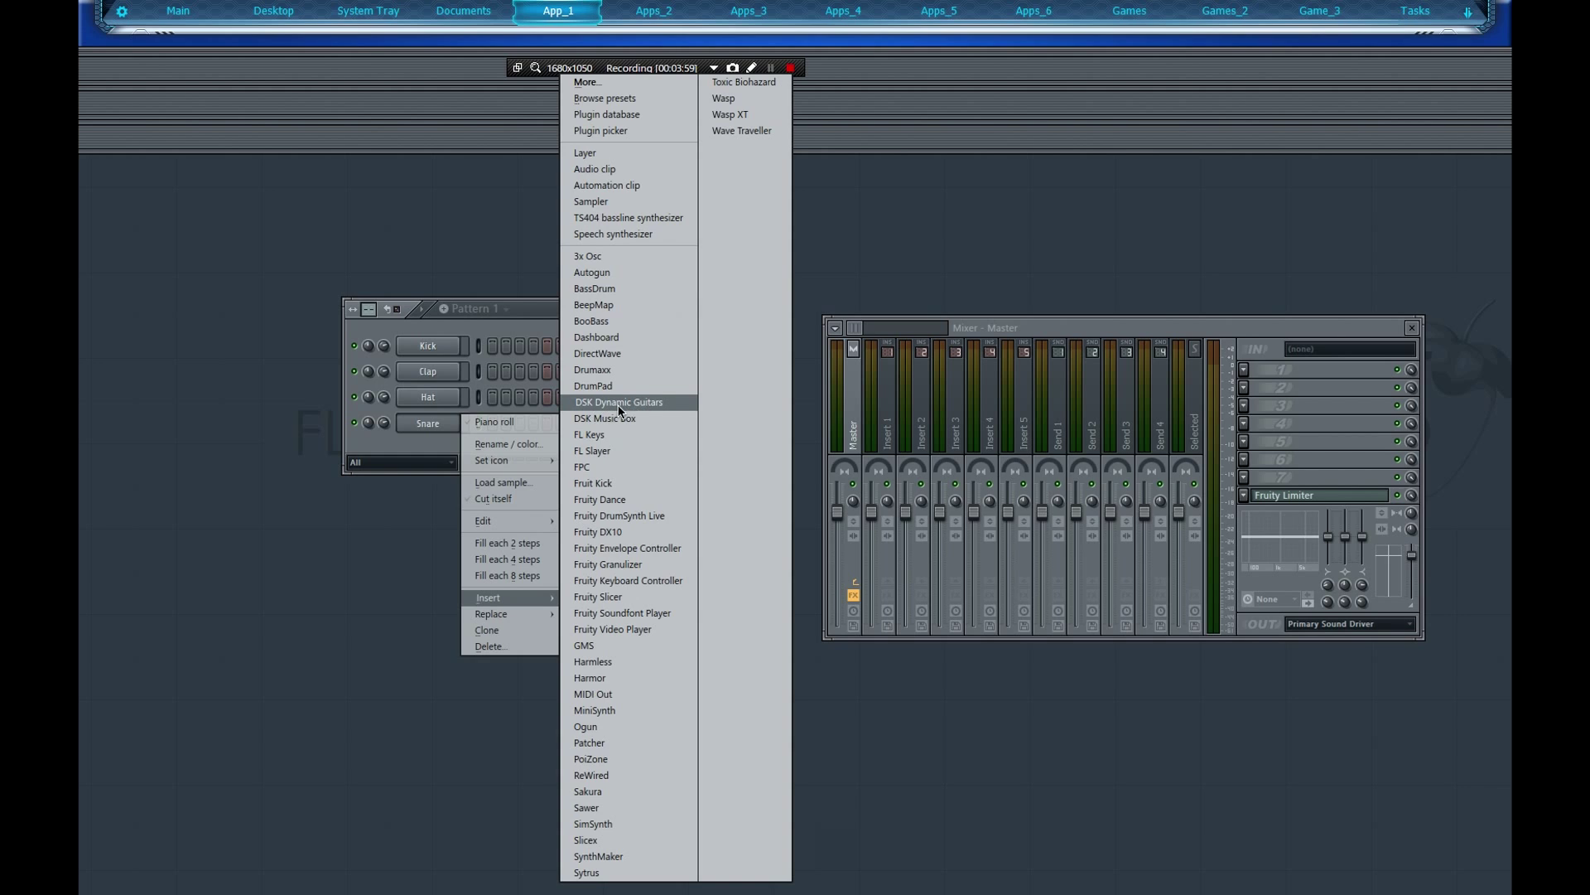
{"action": "left_click", "coordinate": [639, 406]}
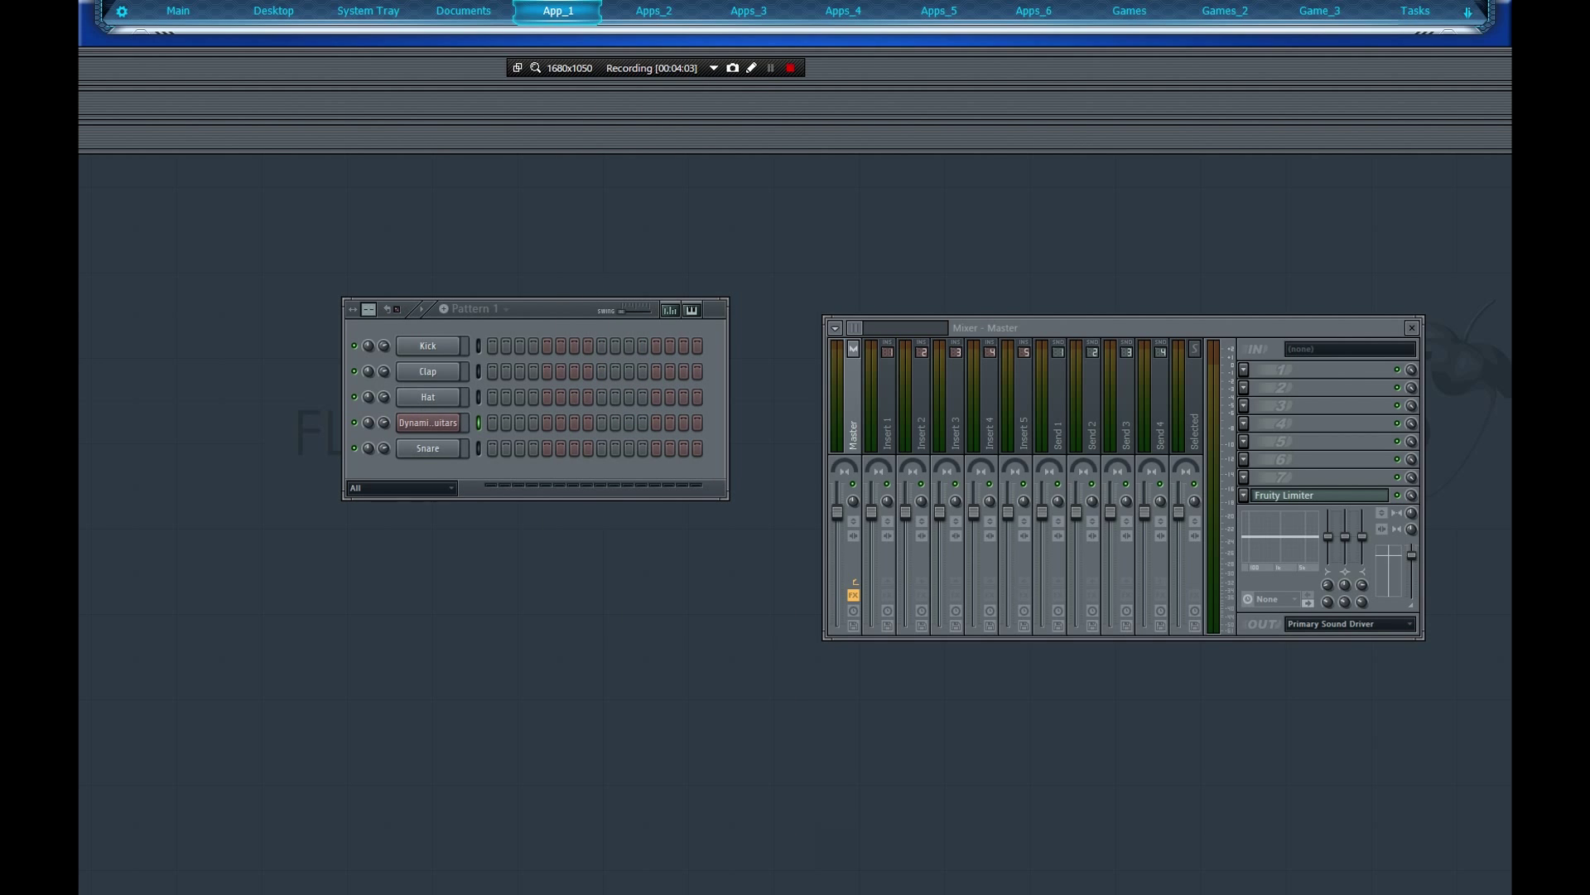
Place the channel rack top-left with the DSK Dynamic Guitars plugin window tucked beneath it
{"action": "left_click_drag", "start_coordinate": [193, 294], "coordinate": [377, 481]}
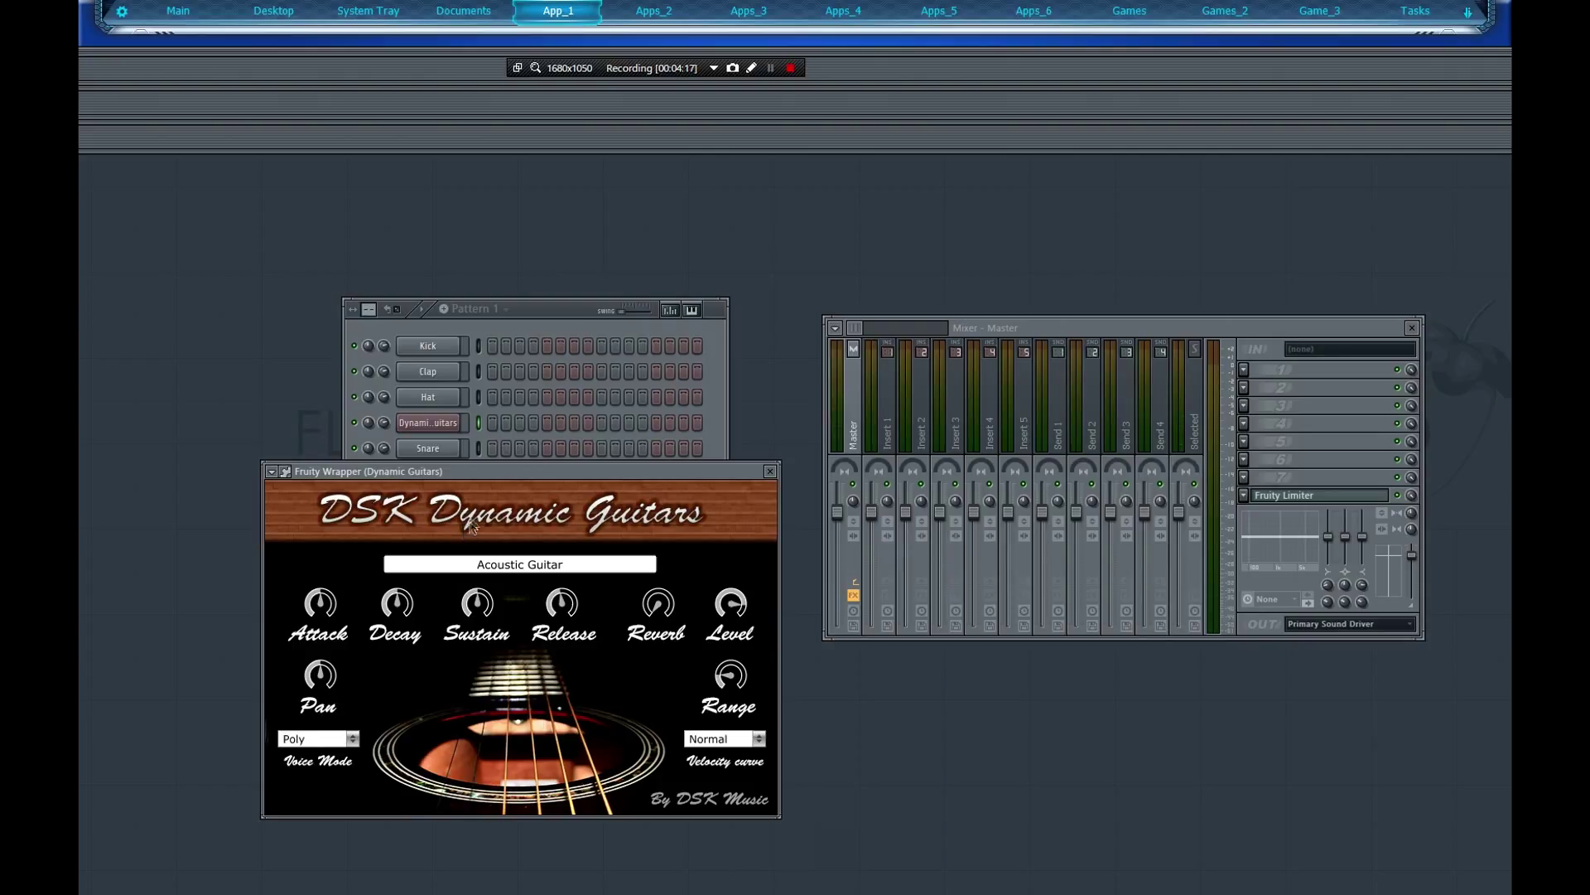
{"action": "left_click_drag", "start_coordinate": [530, 311], "coordinate": [271, 172]}
{"action": "left_click_drag", "start_coordinate": [478, 476], "coordinate": [310, 397]}
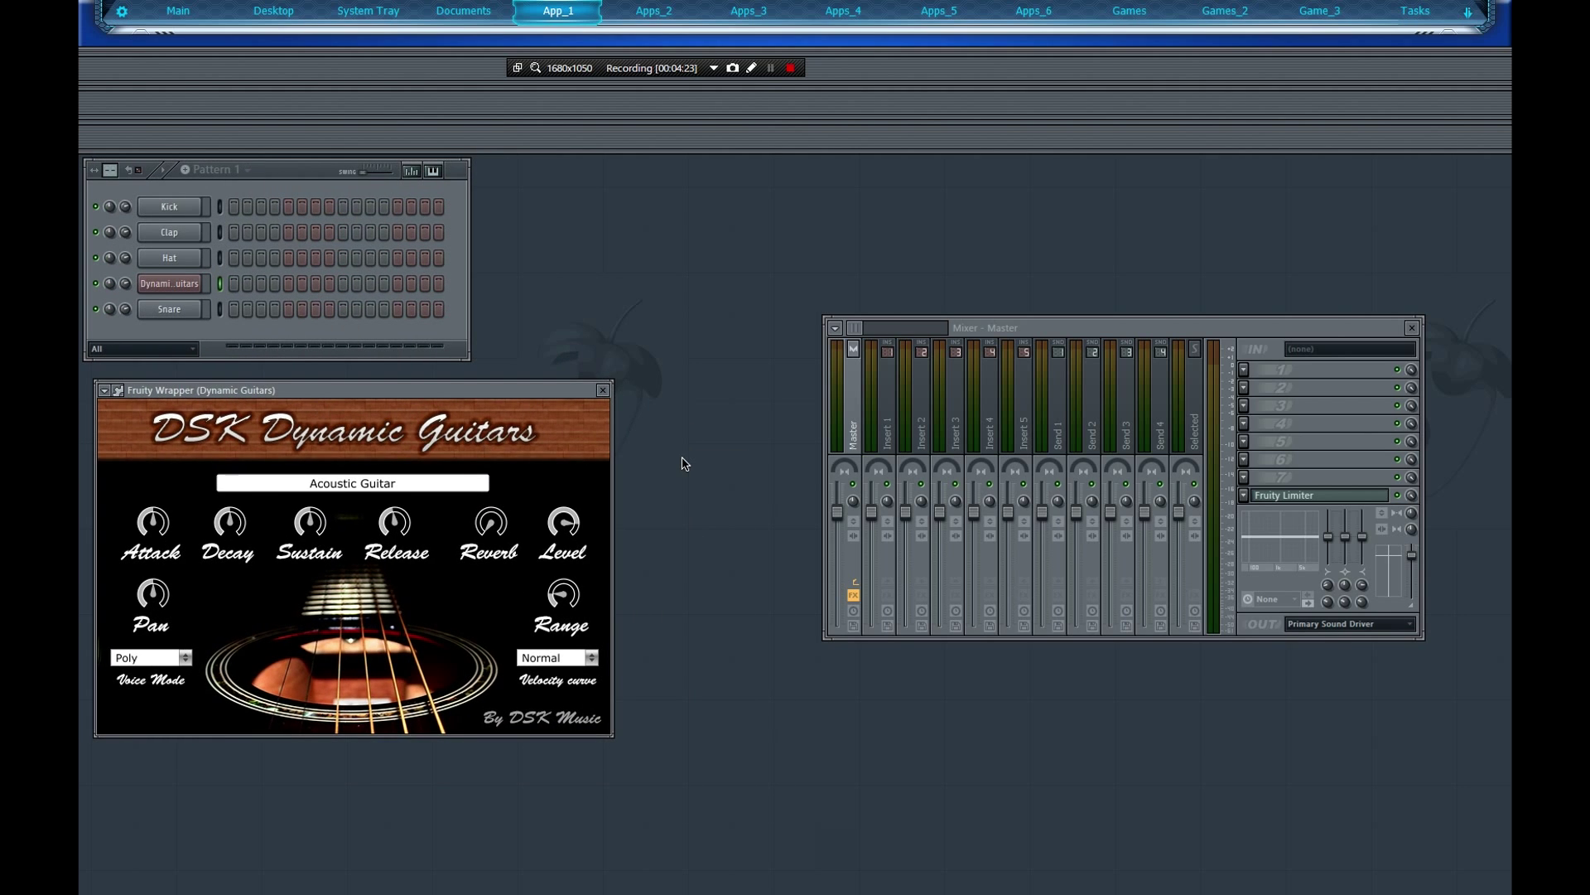